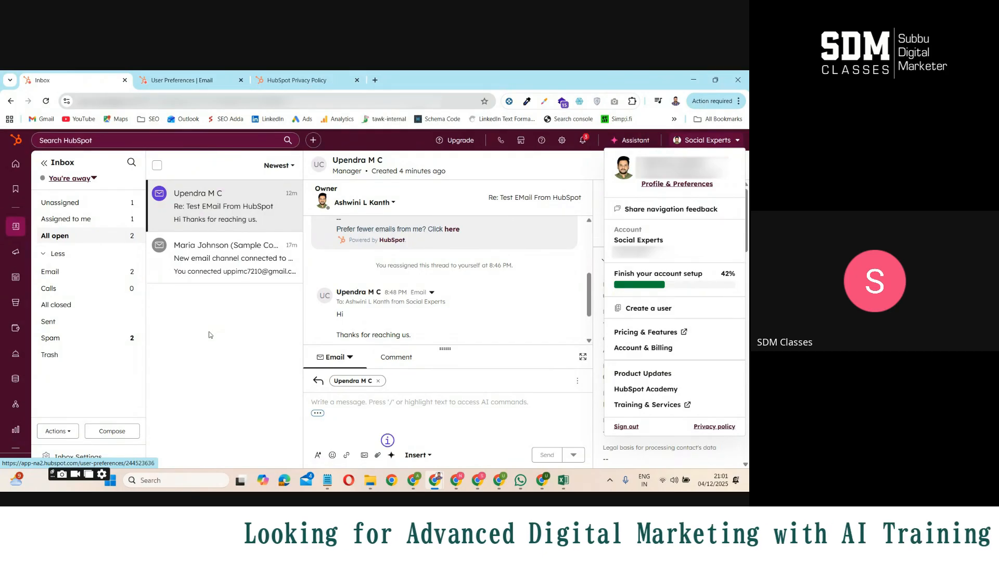
Step: Go to the CRM contacts list and open the record of the contact listed just above the two sample contacts
click(208, 327)
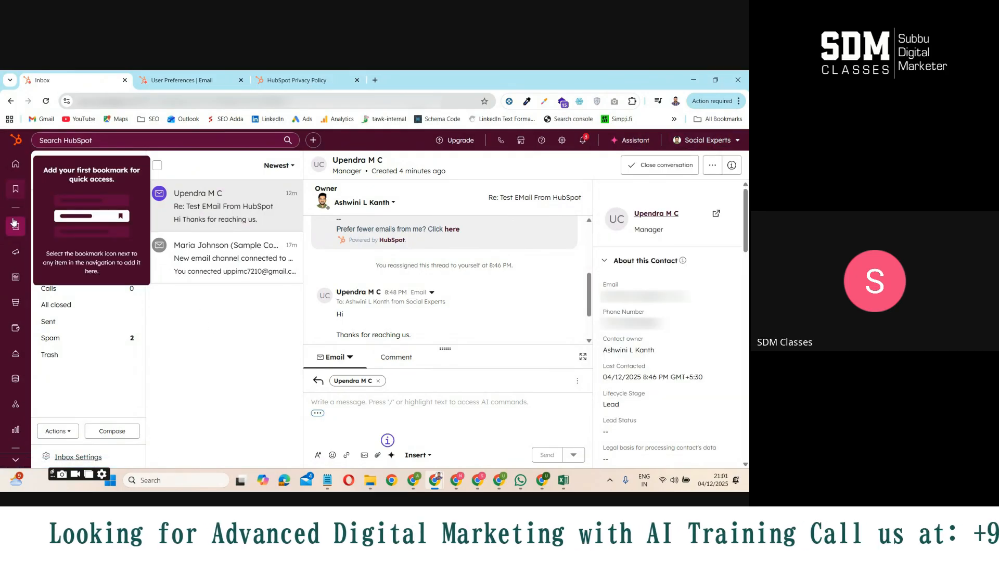
mouse_move(23, 231)
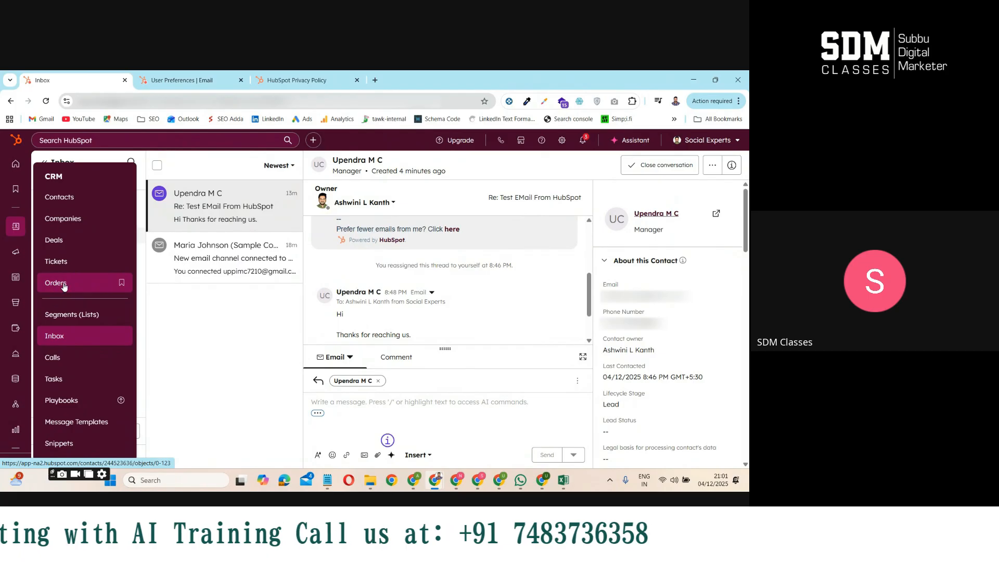
click(73, 197)
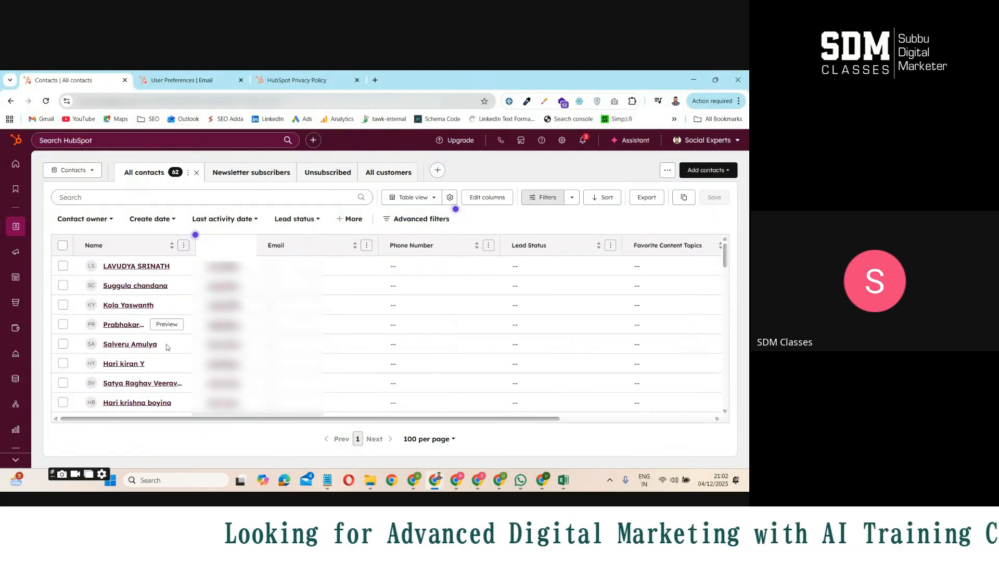
scroll(168, 347, down, 15)
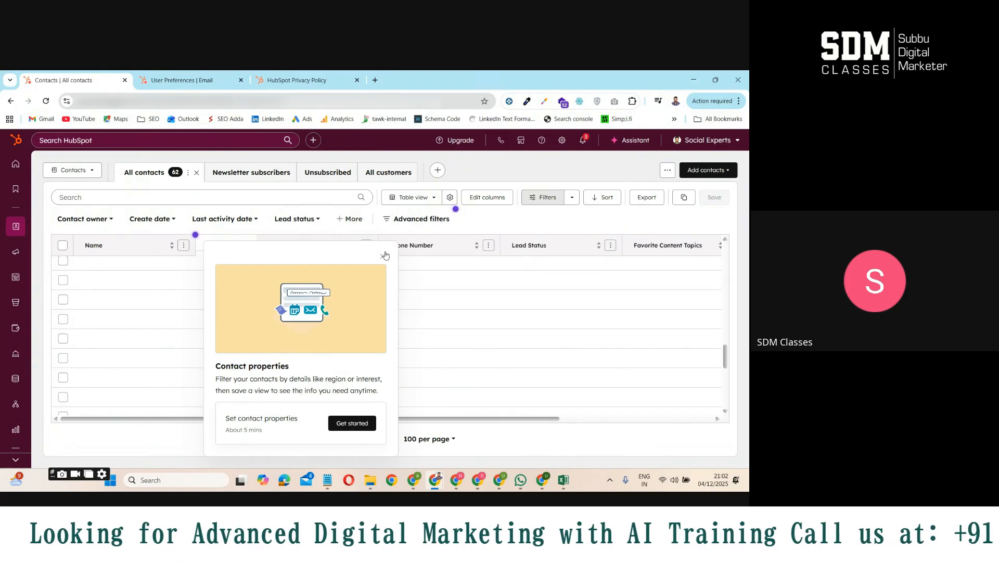
click(386, 255)
scroll(451, 337, down, 5)
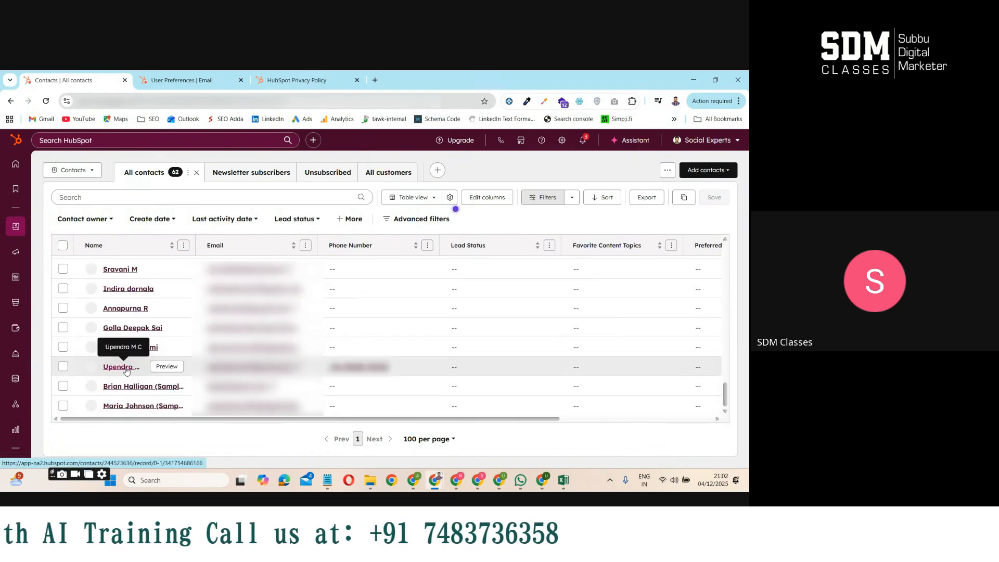
click(117, 367)
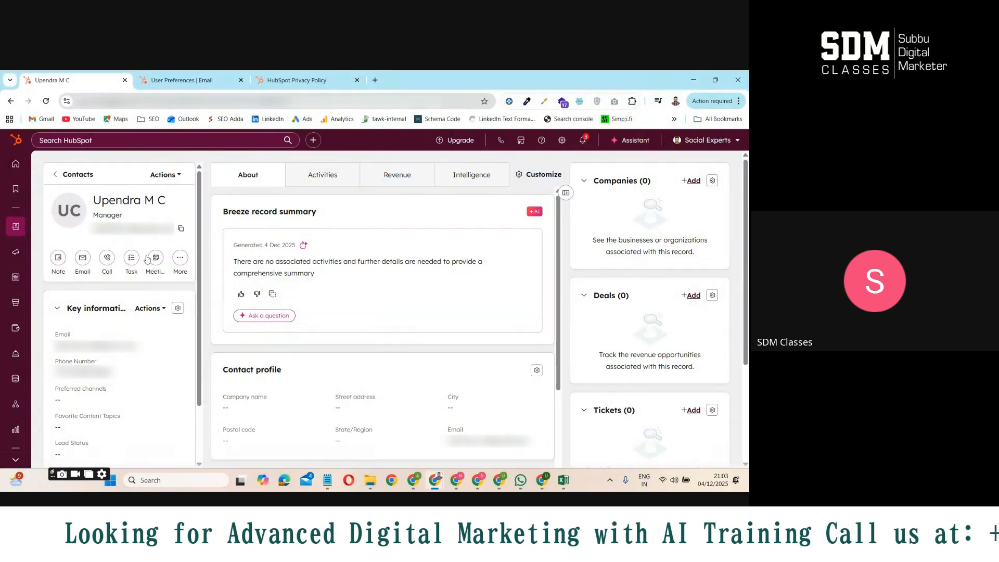
Step: Create a note on the contact record saying a discussion was had with the named contact and "he looking for Digital marketing services"
click(57, 258)
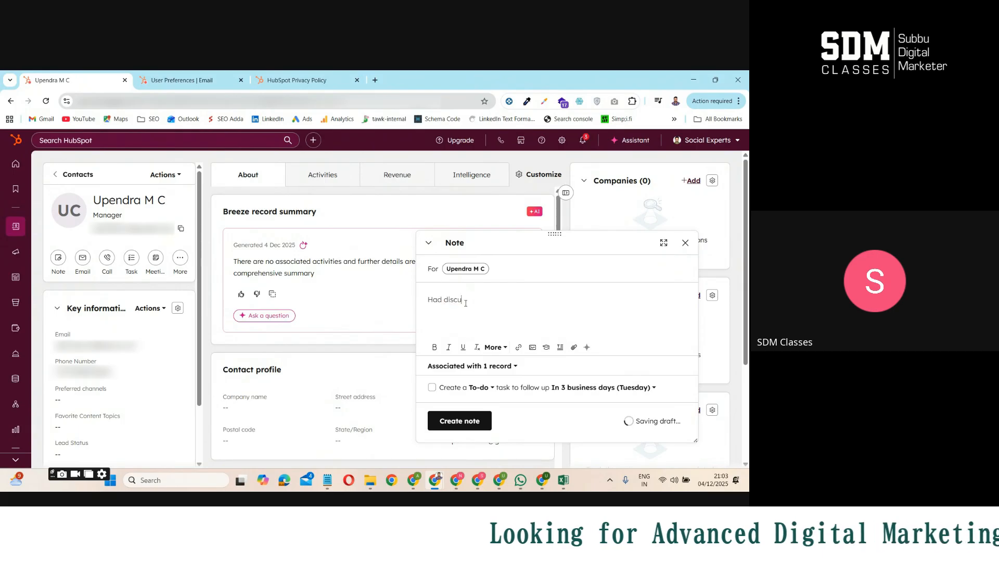
text(uss)
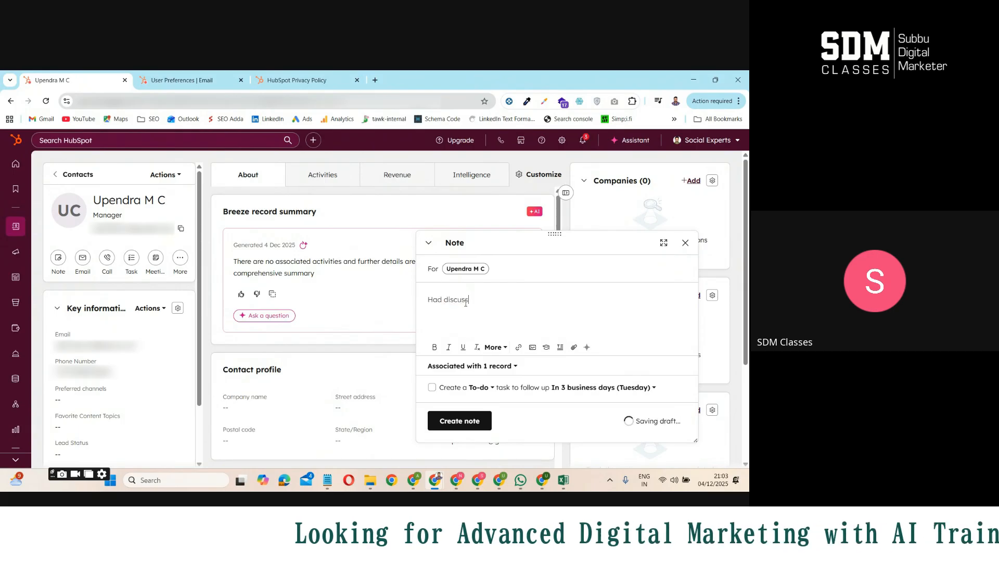
text(ion with M)
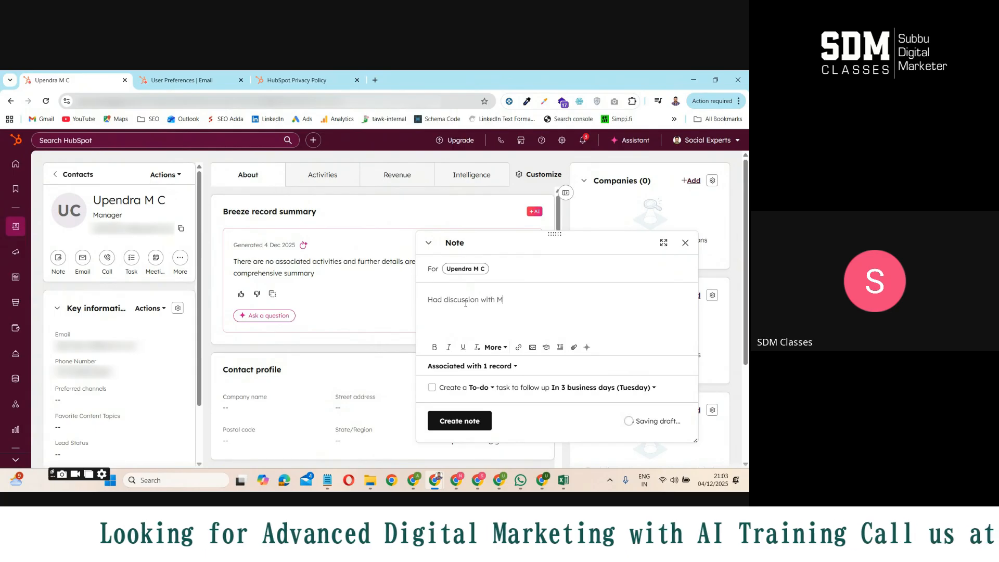
text(r. Updat)
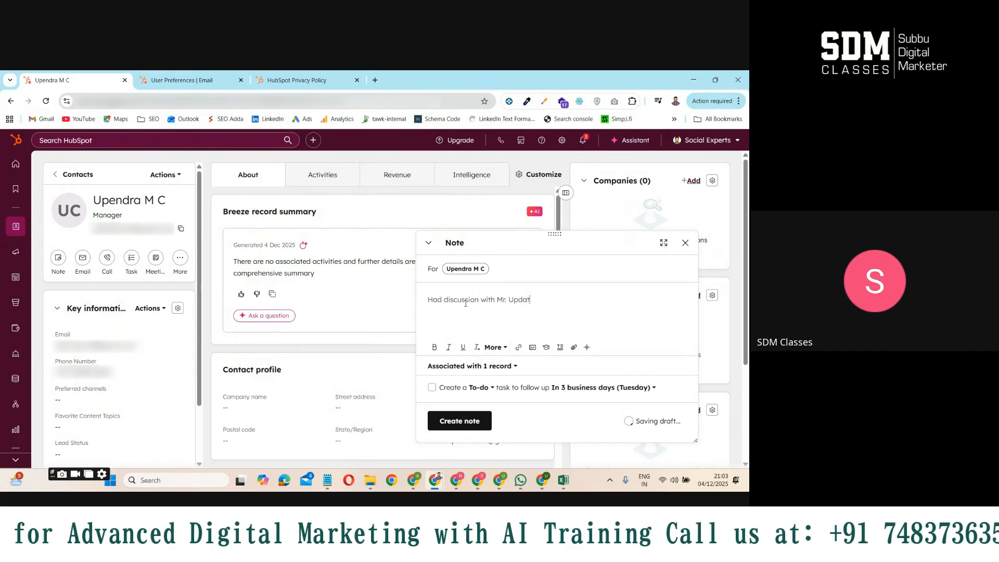
key(BackSpace)
key(BackSpace)
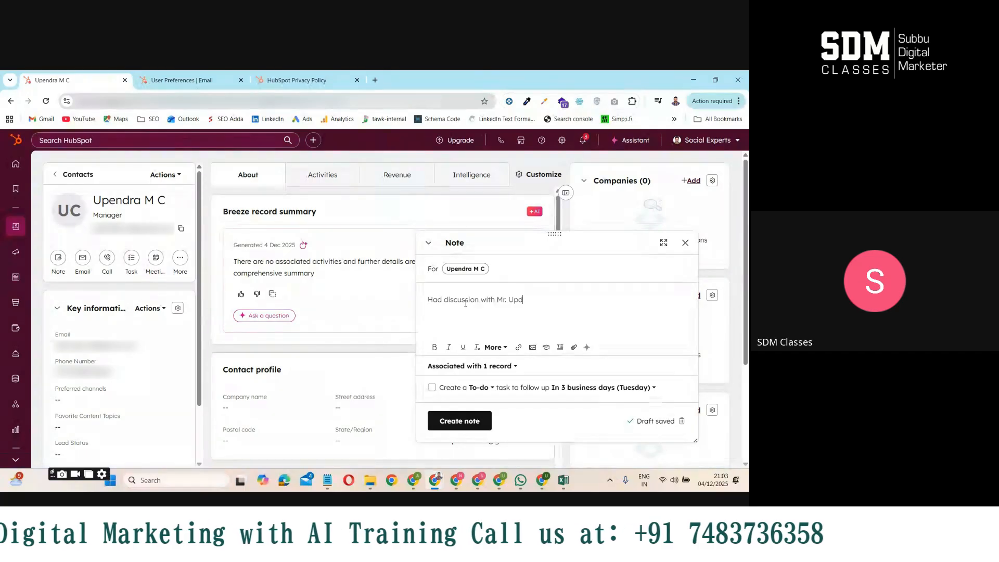
key(BackSpace)
text(endra he looking for Digital marketing services)
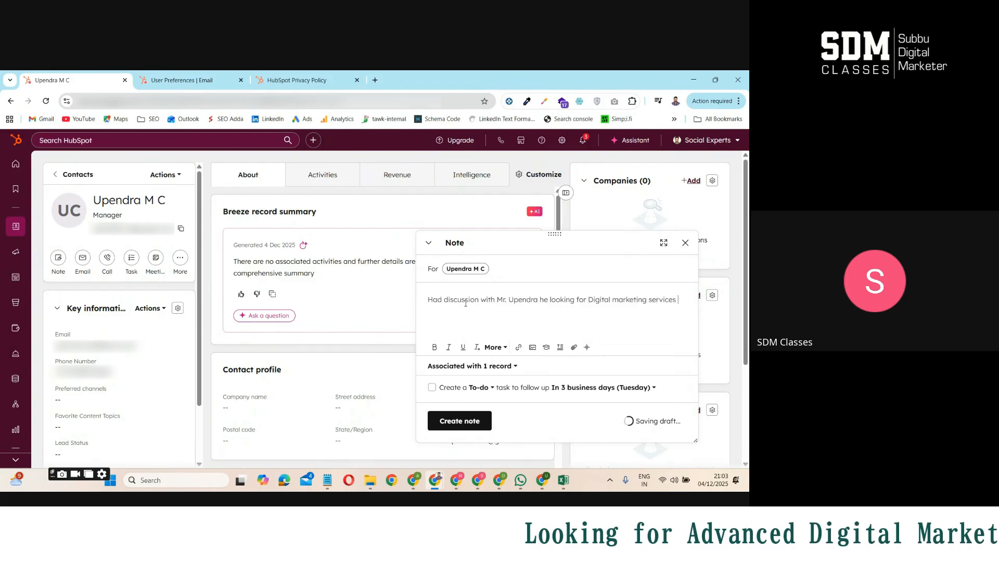
click(468, 423)
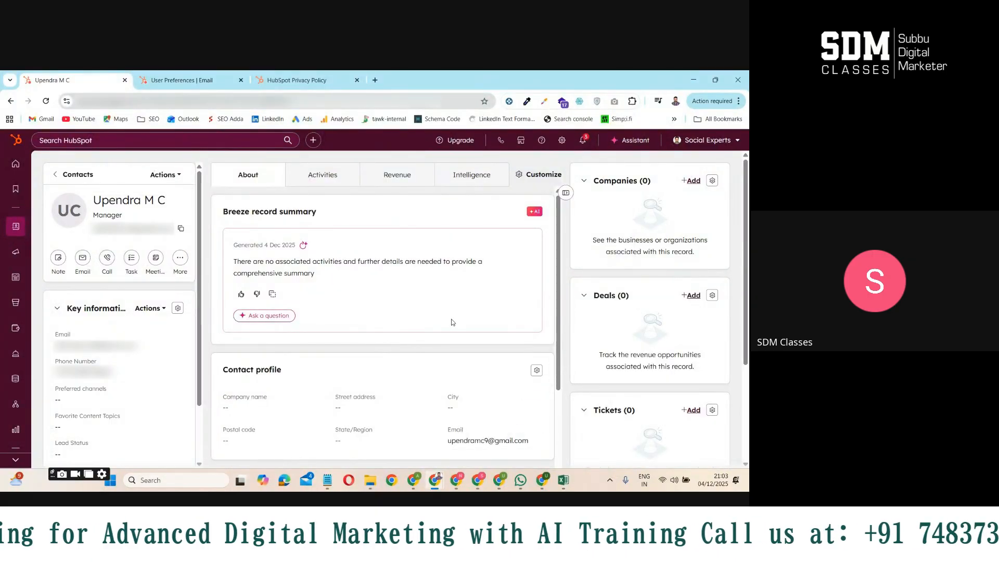
Step: Review the contact's profile, activity timeline, notes and email history
scroll(450, 320, down, 2)
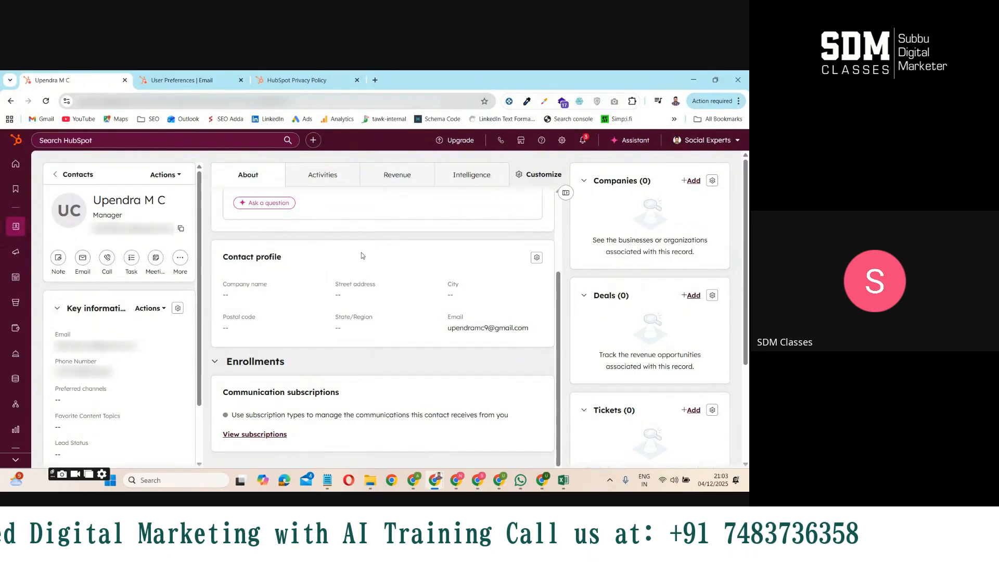
scroll(338, 234, up, 2)
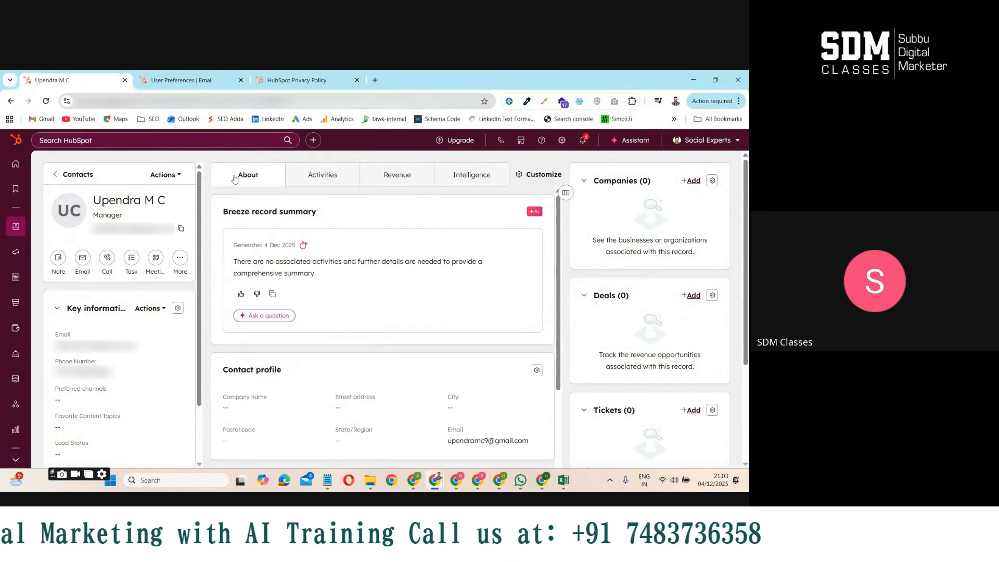
click(314, 177)
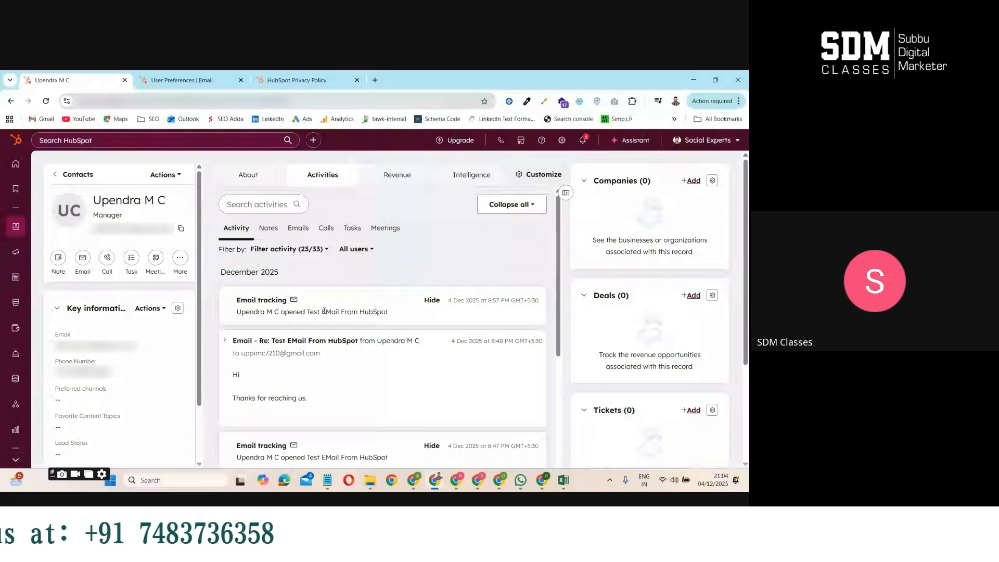
scroll(348, 338, down, 4)
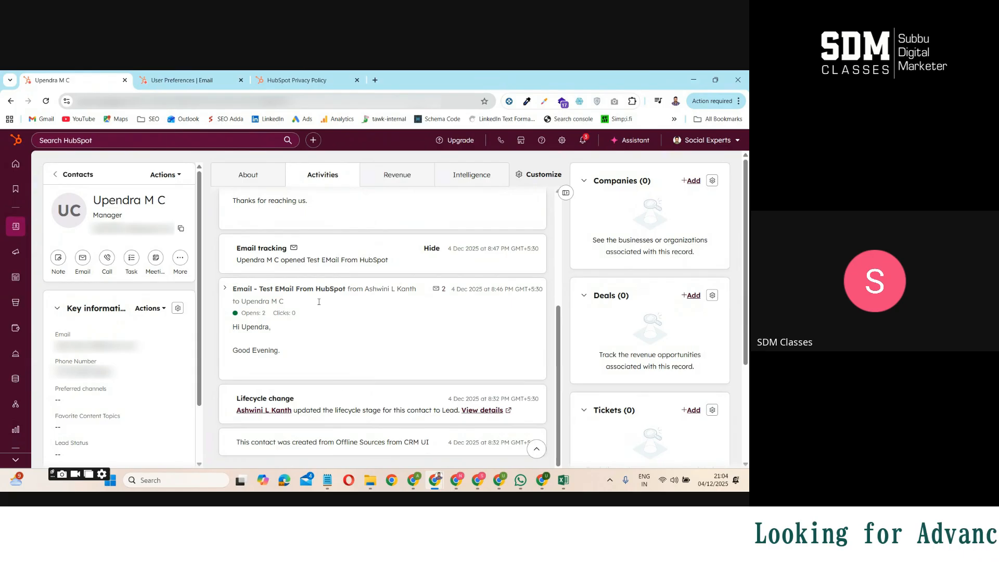
scroll(319, 302, up, 5)
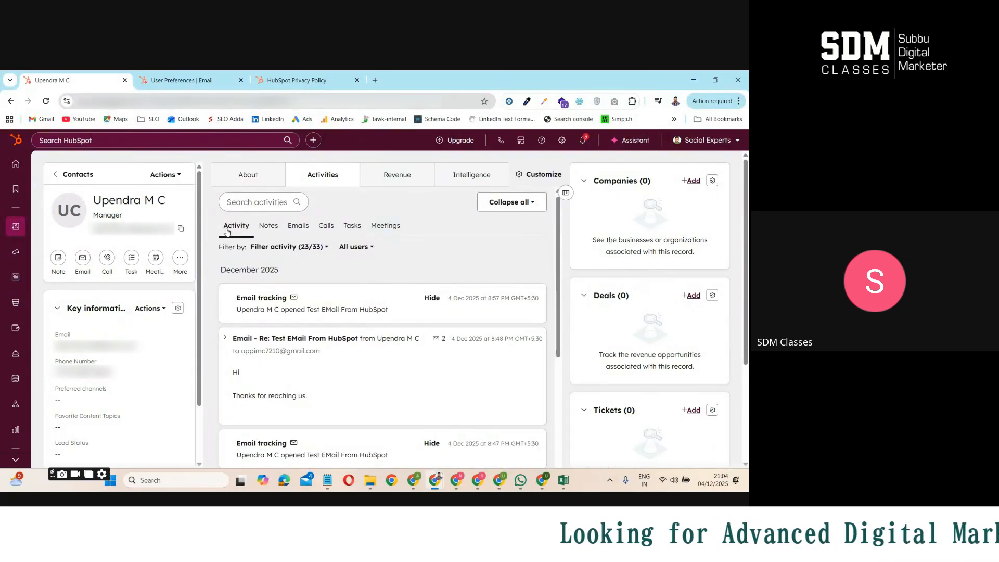
click(268, 226)
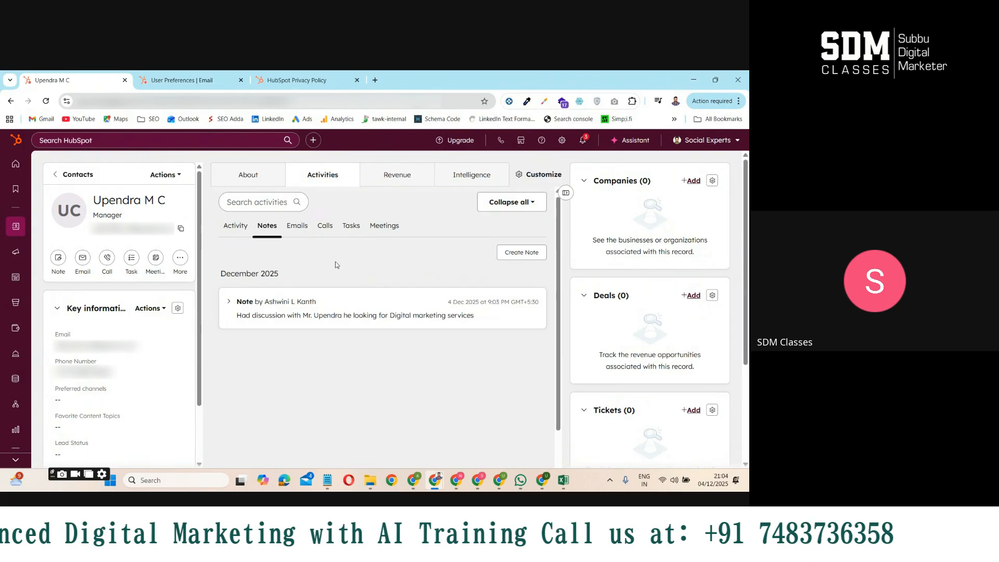
click(299, 227)
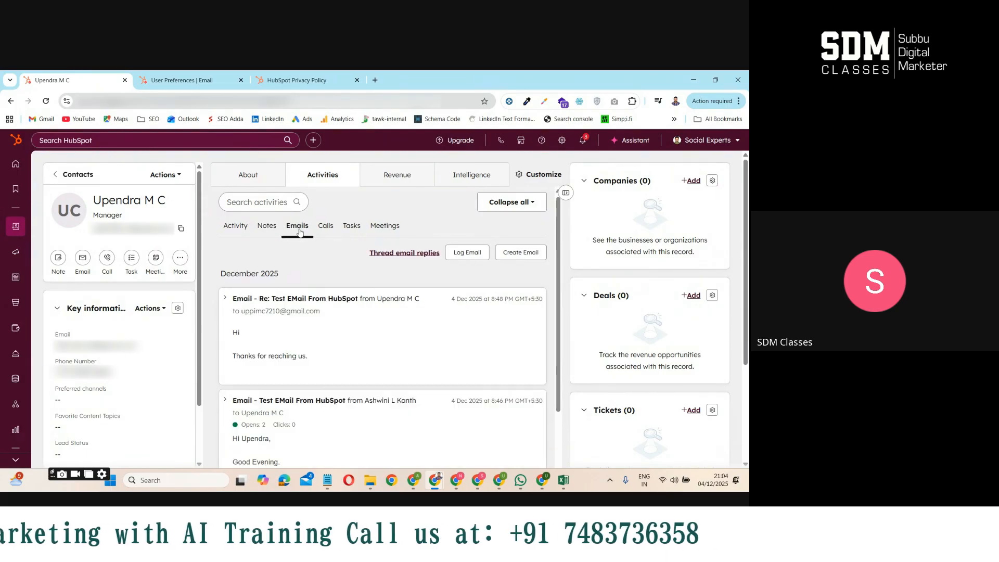
scroll(325, 346, down, 1)
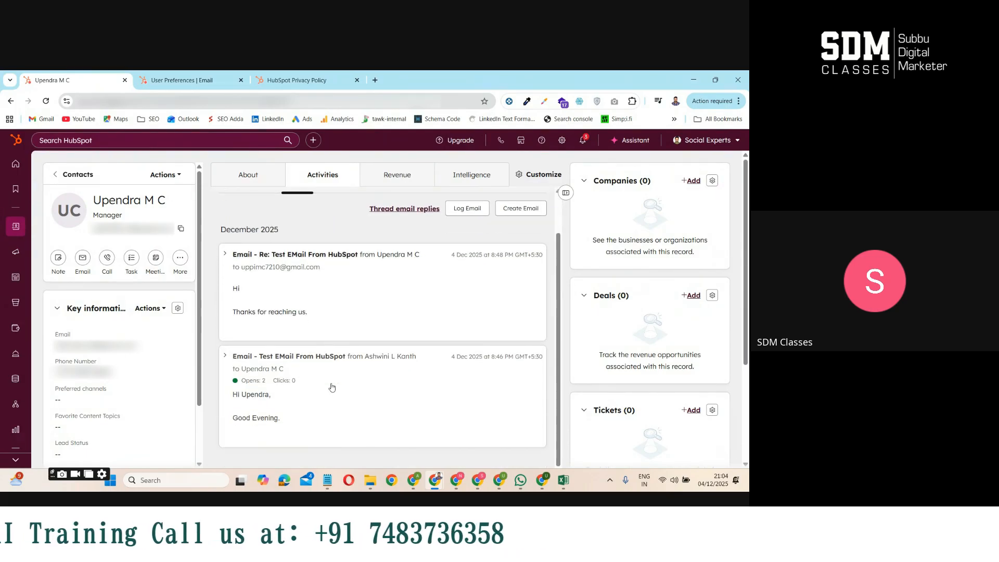
scroll(331, 308, up, 1)
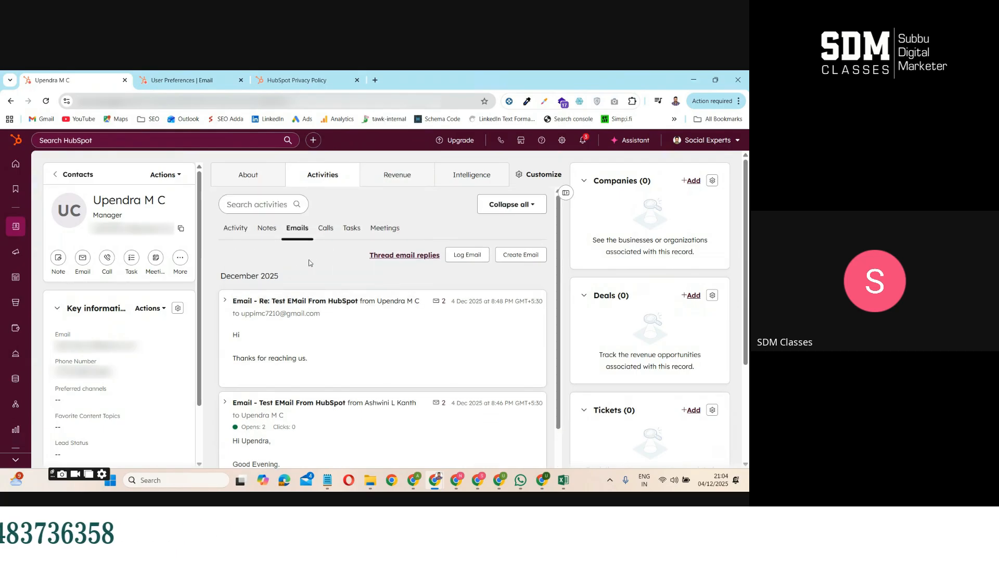
Step: Start logging a call for the contact and set its time to 11:00 AM
click(327, 231)
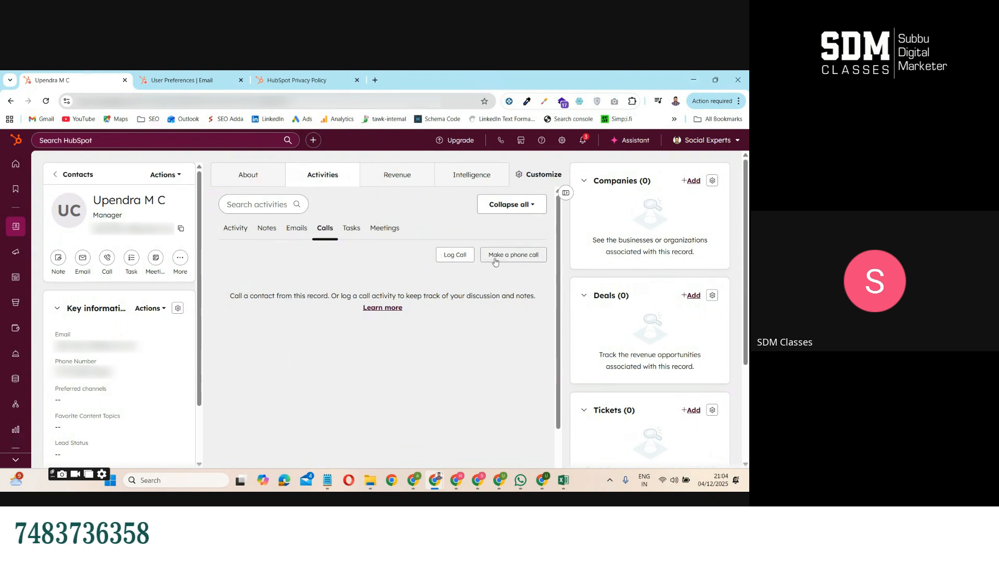
click(455, 255)
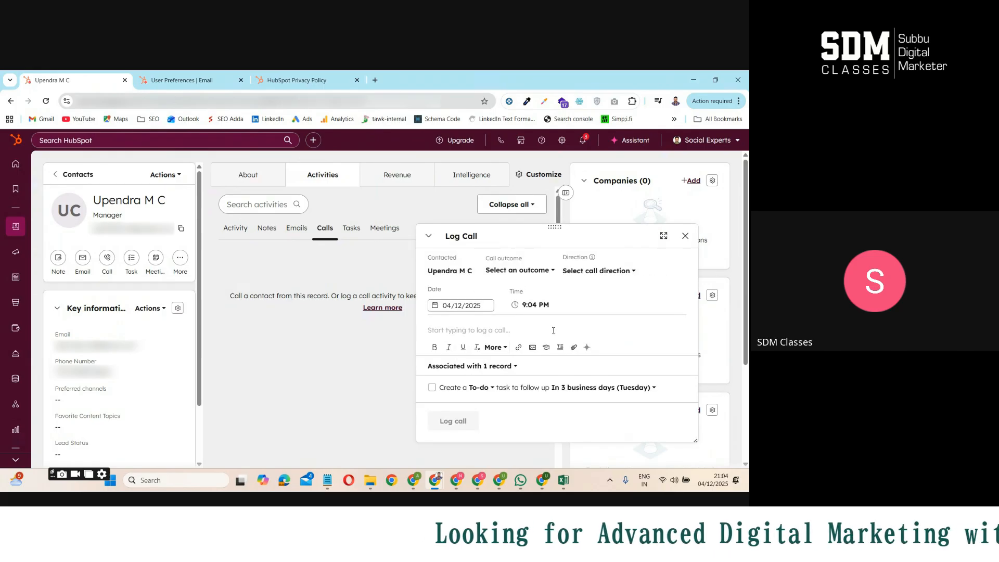
click(462, 307)
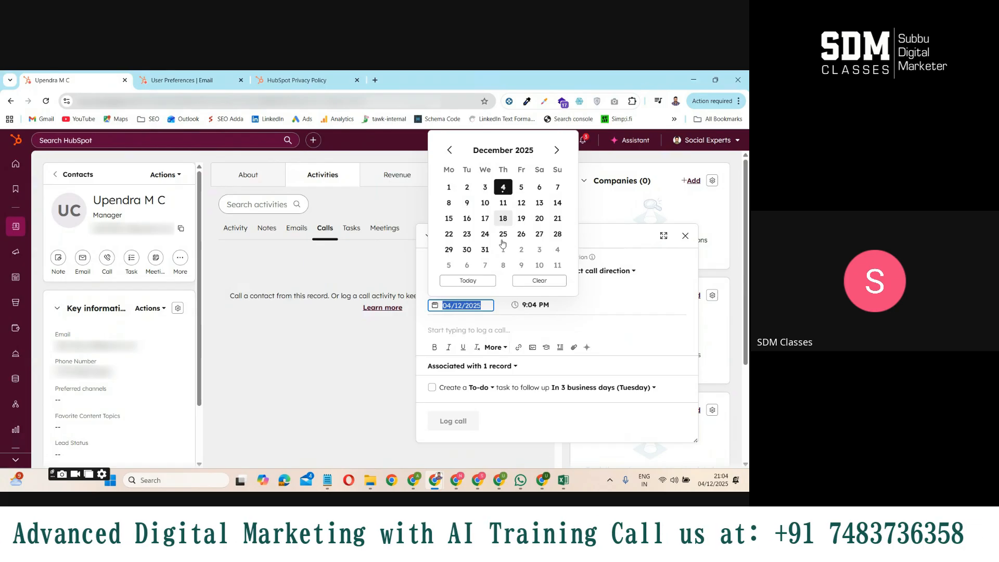
click(536, 306)
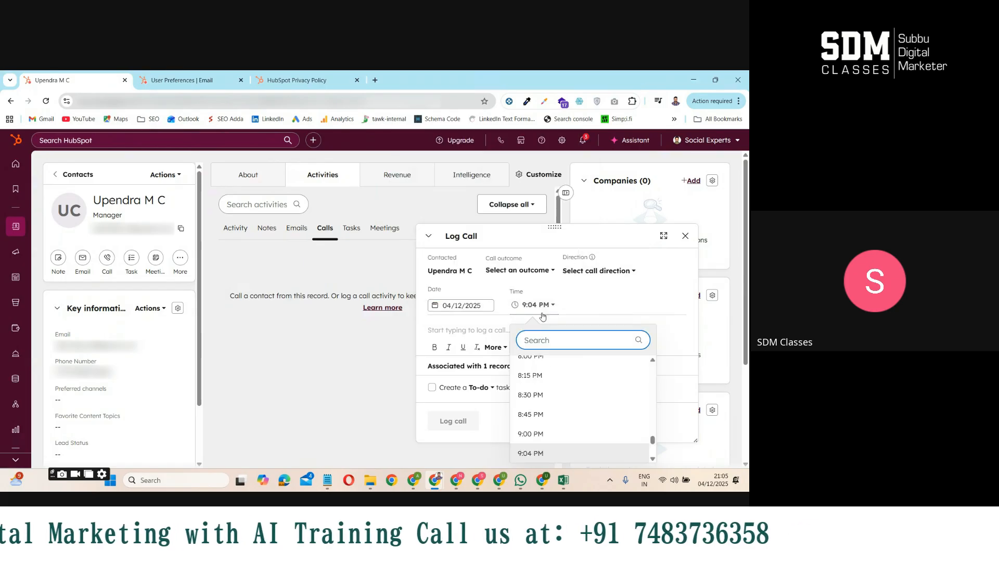
scroll(552, 413, up, 15)
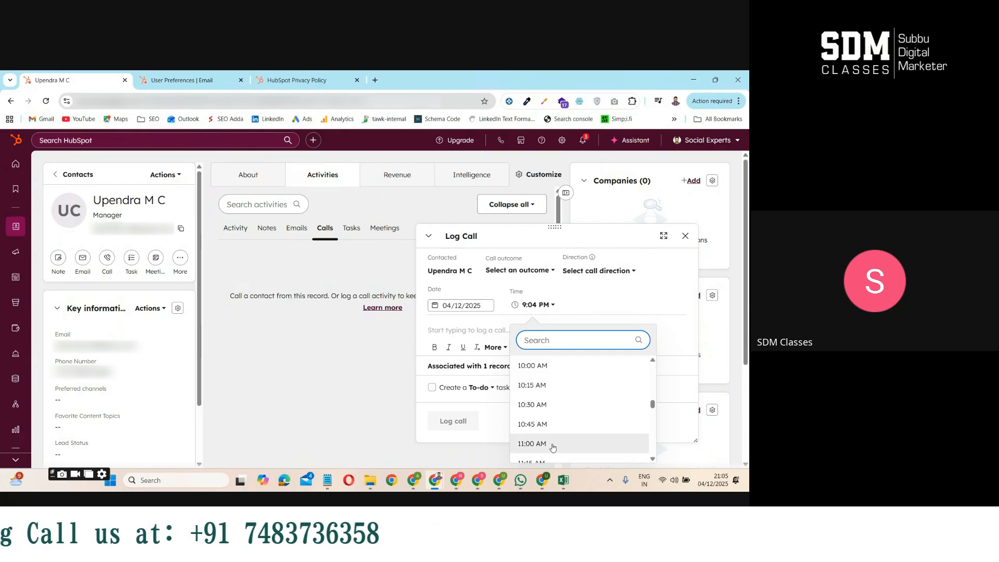
click(531, 443)
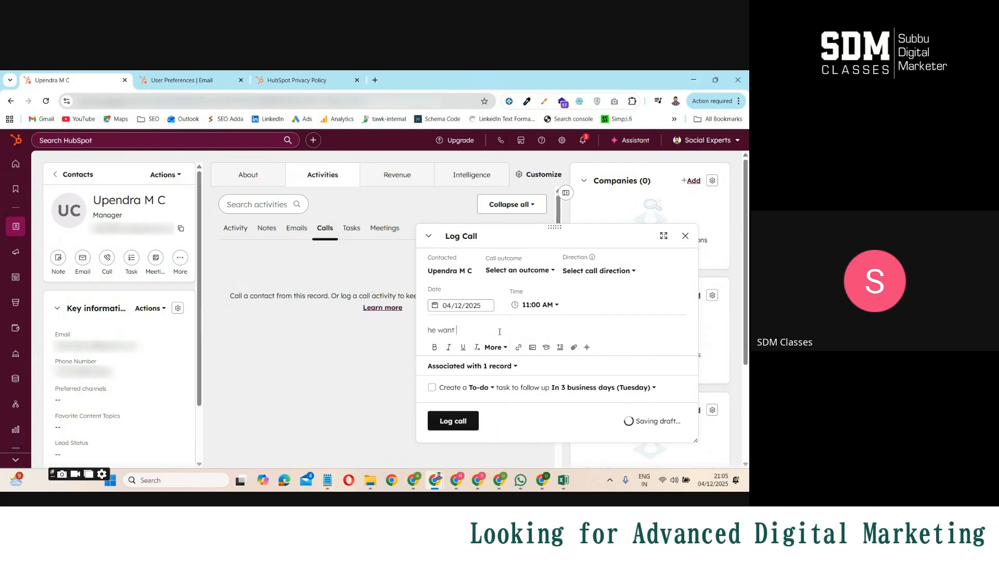
Step: Enter "he want get a demo about our services" as the call description, log the call and view the contact's logged calls
text(get a)
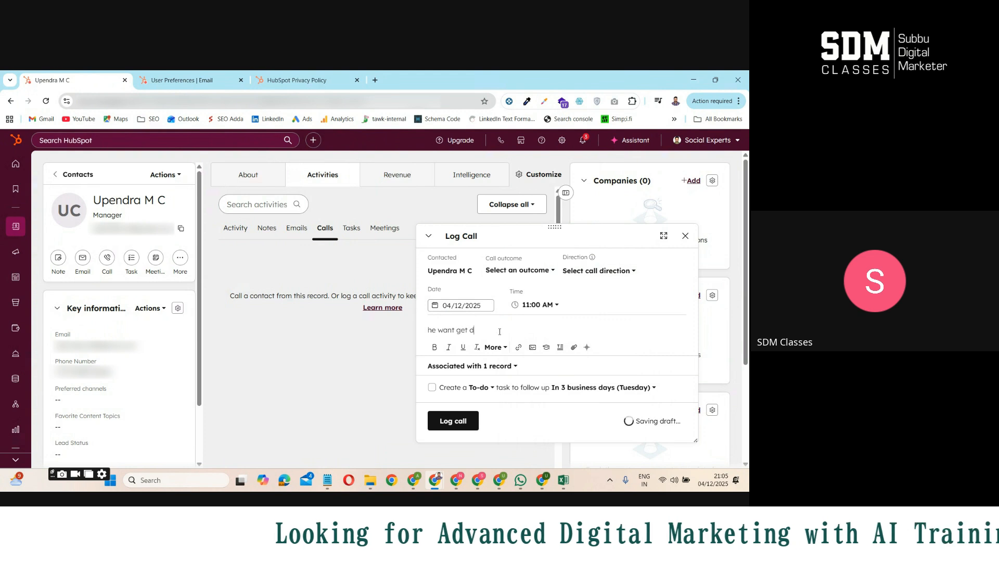
text( demo )
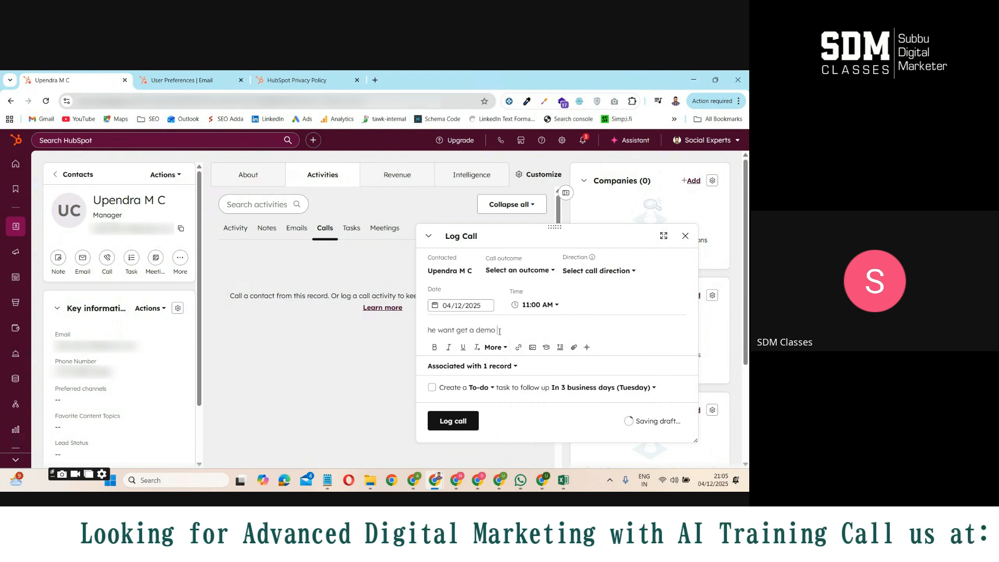
text(about our )
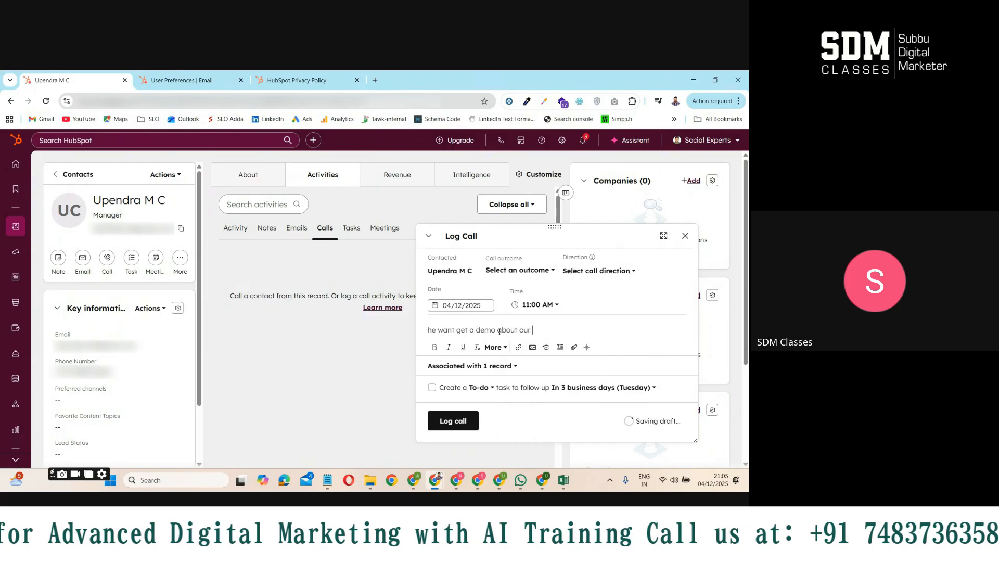
text(services)
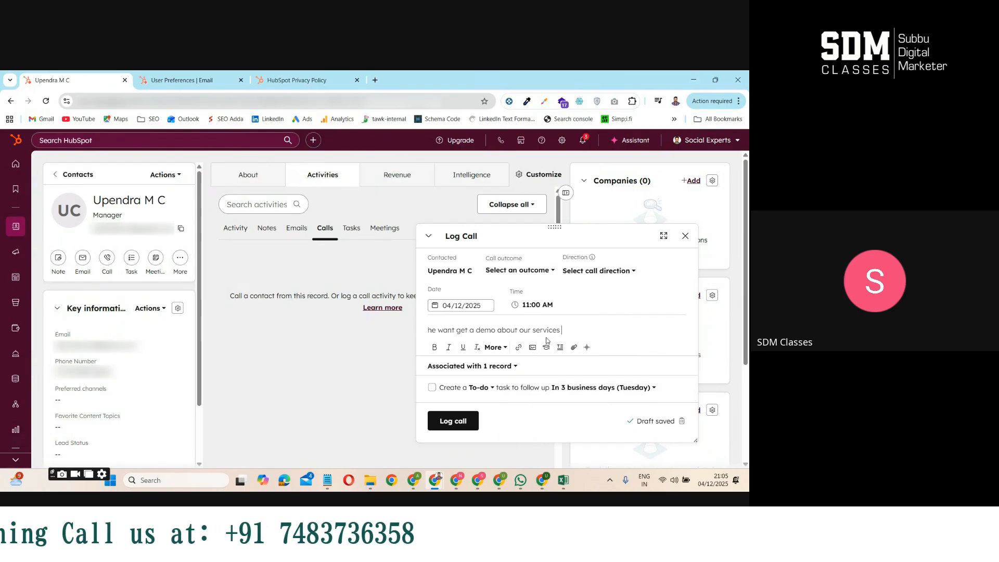
click(465, 423)
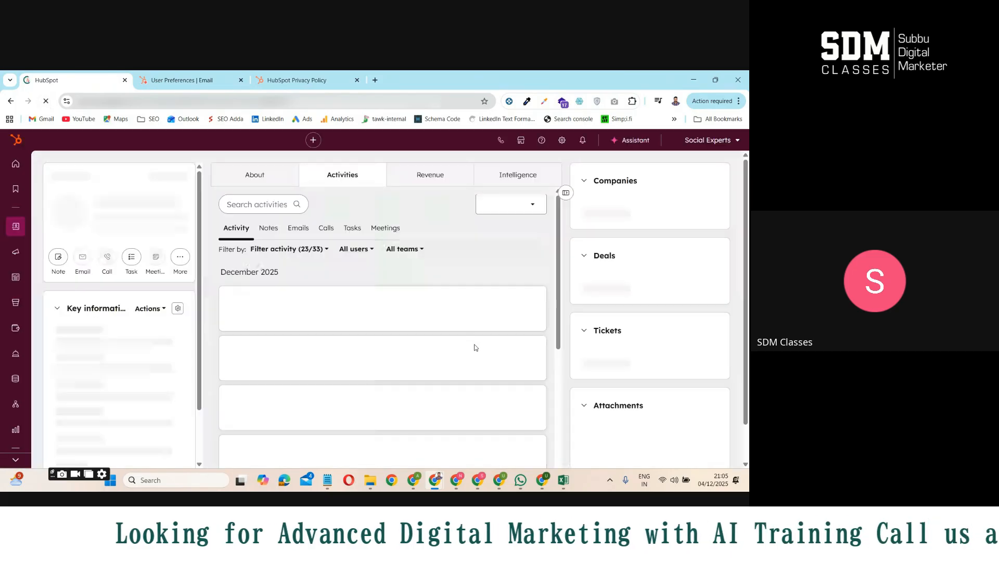
click(327, 228)
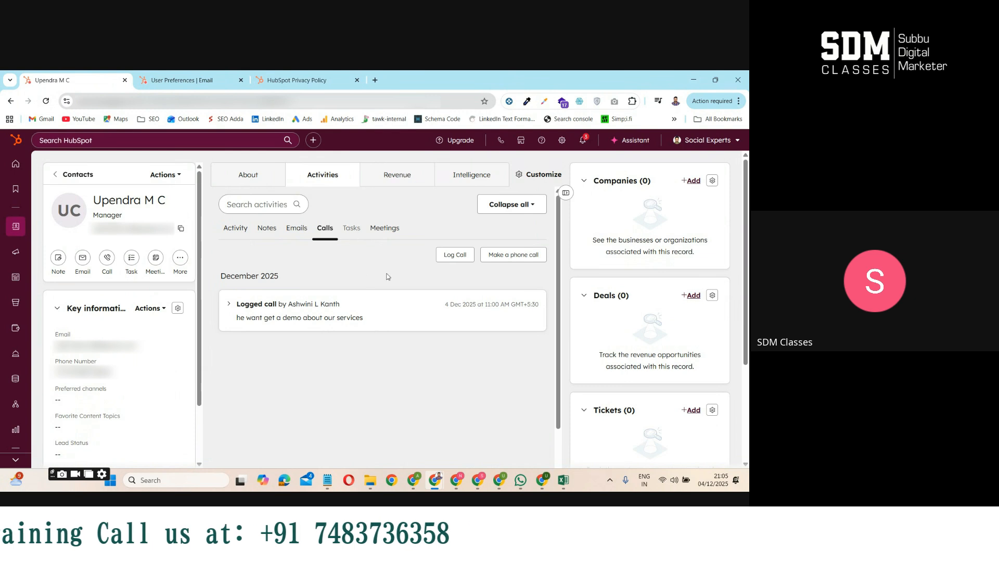
Step: Start a new task for the contact titled "call back request"
click(351, 231)
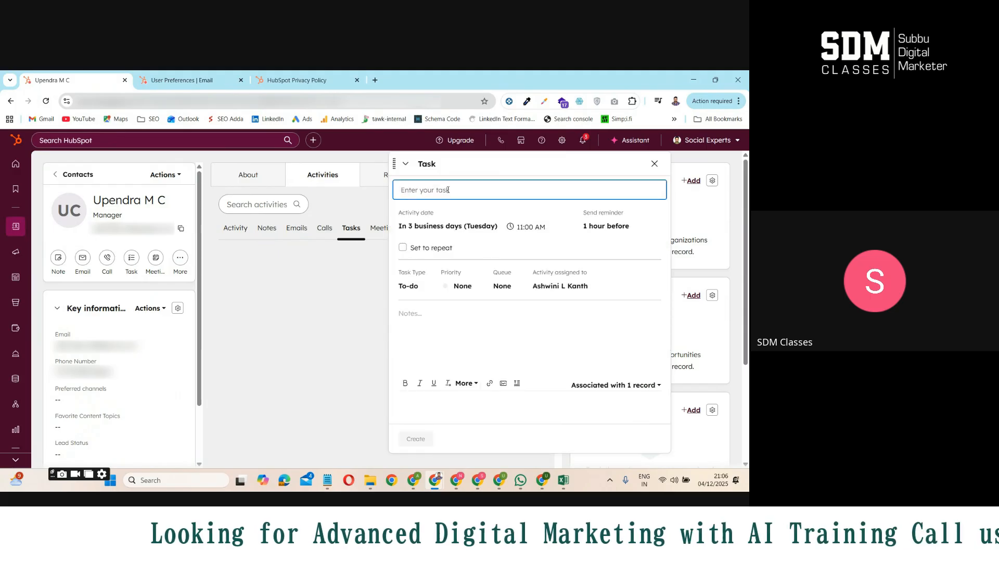
text(call b)
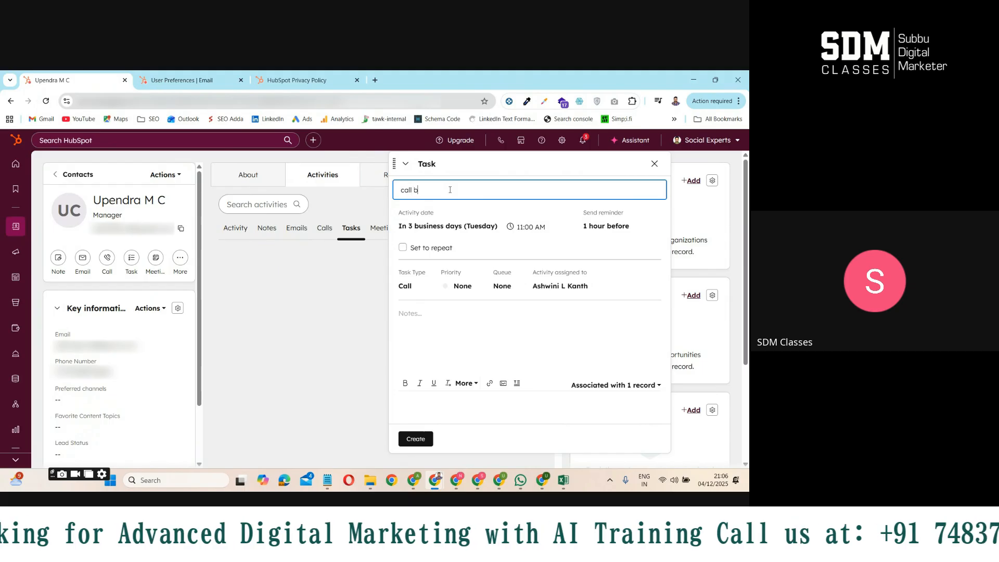
text(ack )
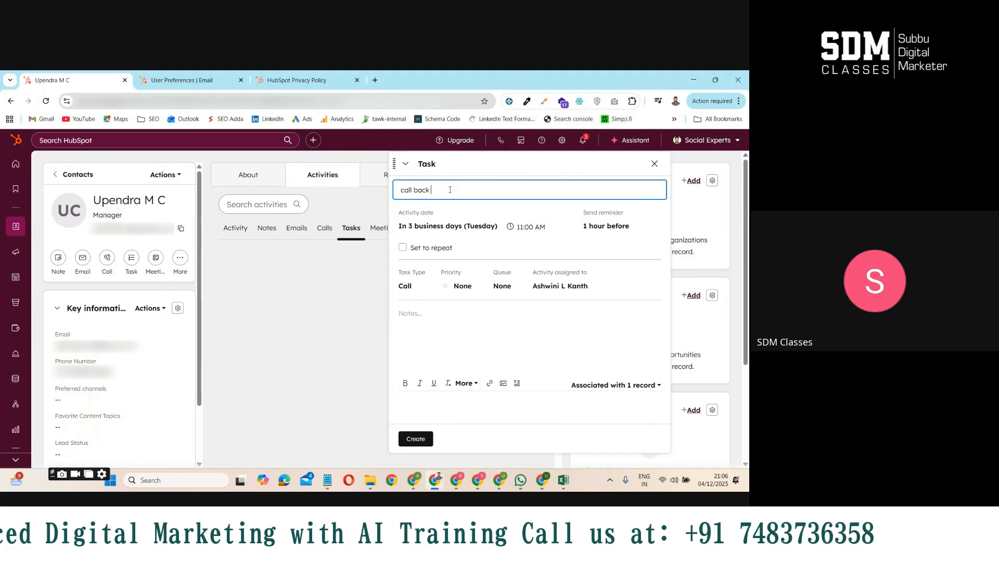
text(request)
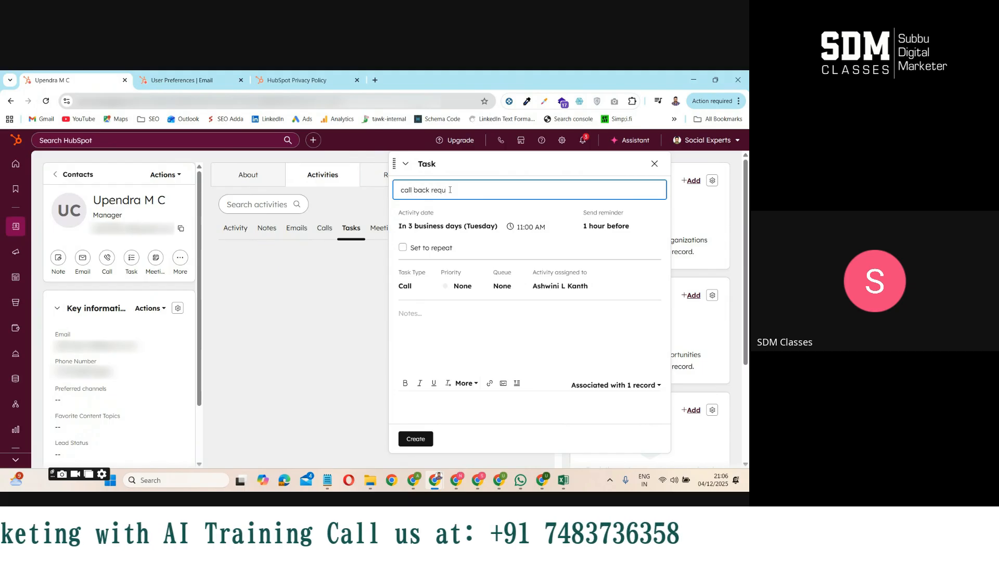
Step: Set the task's activity date to Tomorrow
click(497, 228)
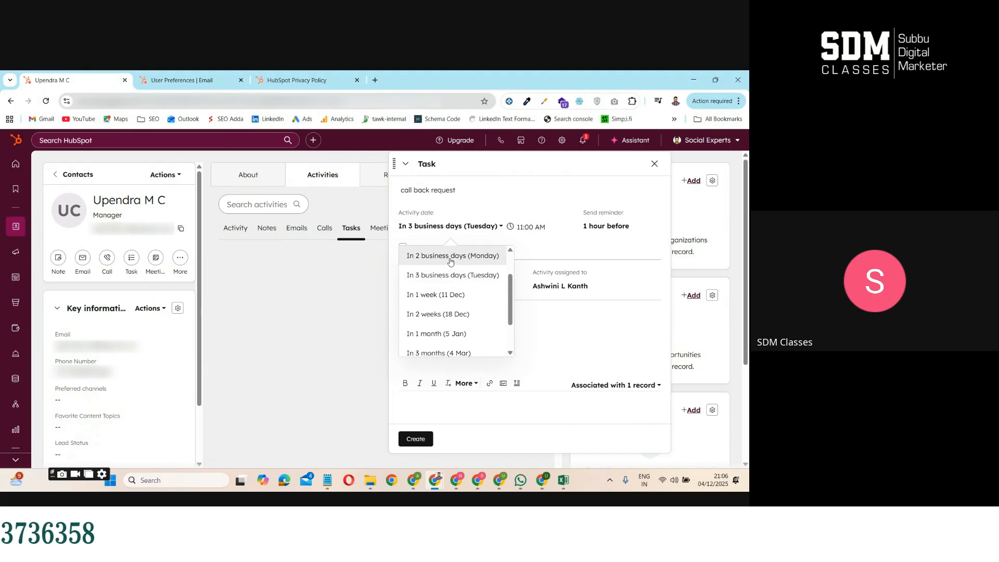
scroll(469, 321, down, 1)
scroll(468, 331, down, 2)
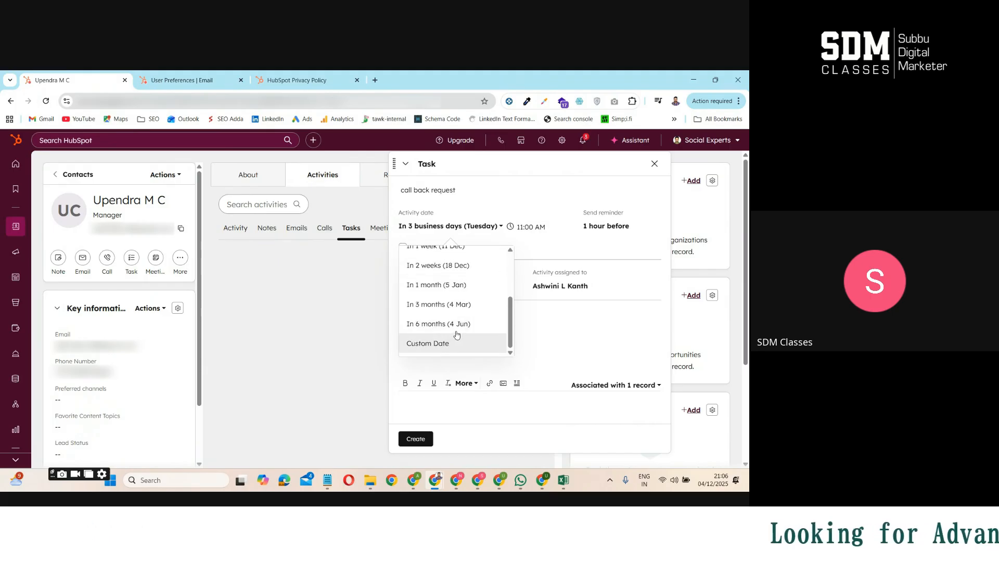
scroll(468, 317, up, 5)
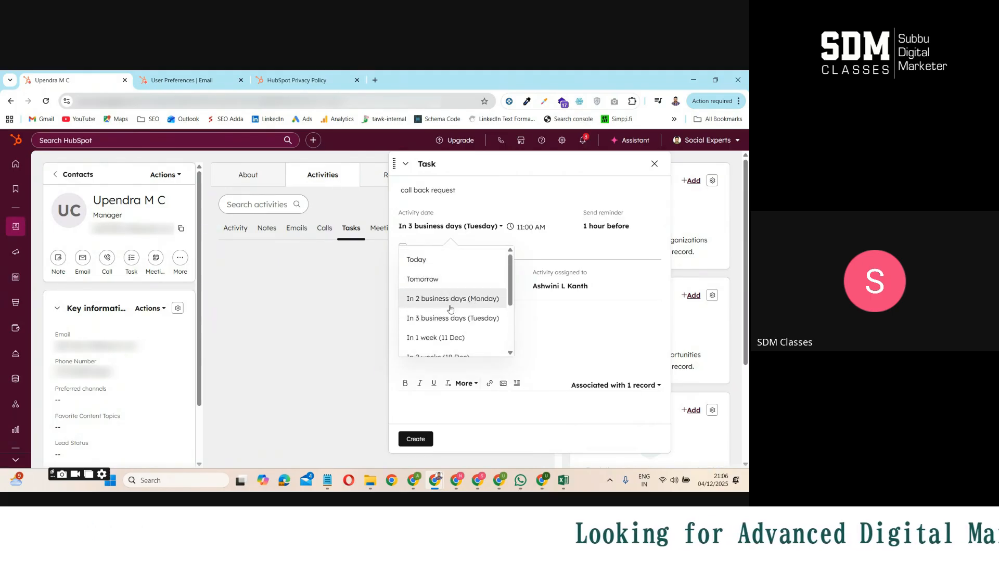
click(442, 281)
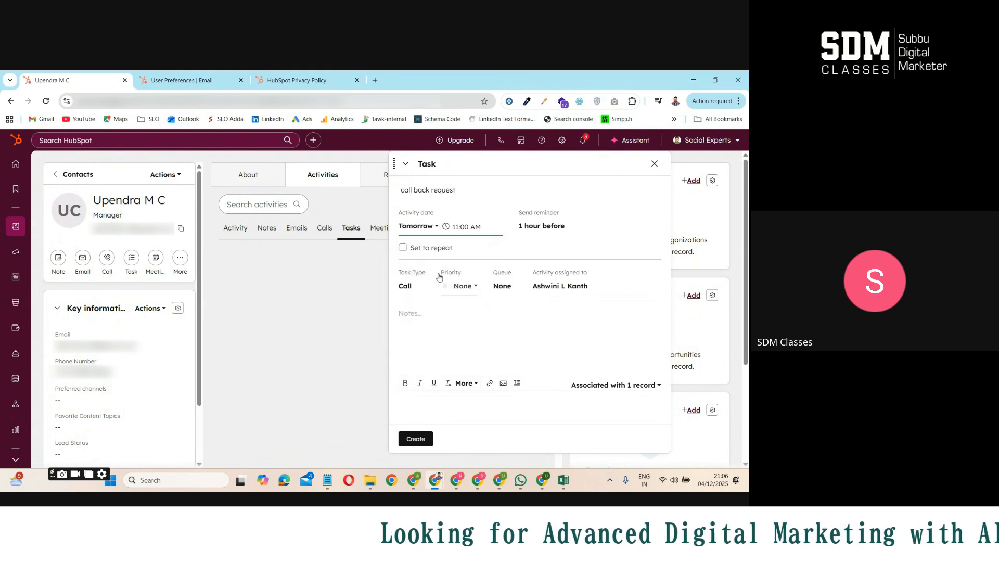
Step: Switch the task's activity date to a custom date, keeping 05/12/2025, and set the time to 1:15 PM
click(418, 226)
scroll(458, 343, down, 2)
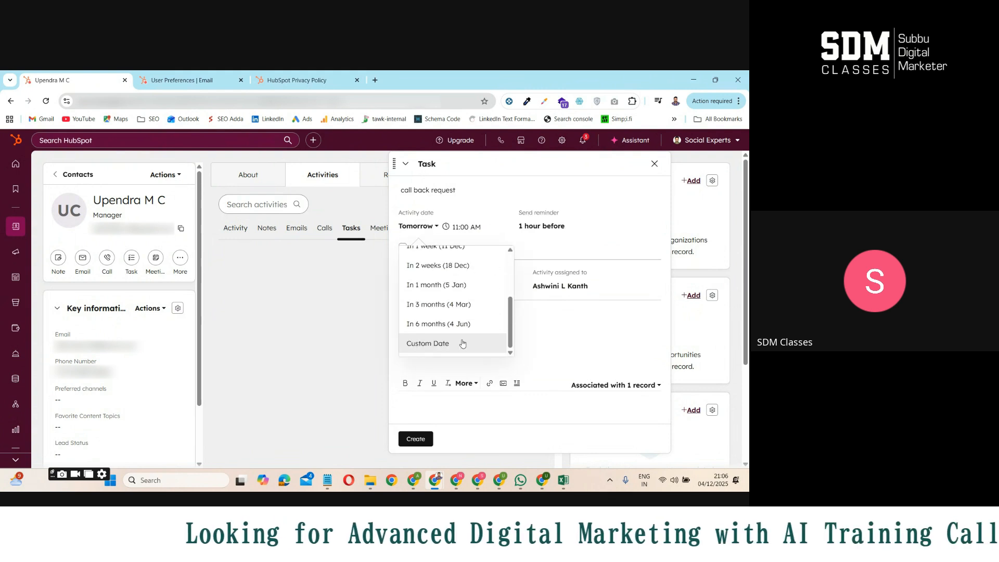
click(442, 345)
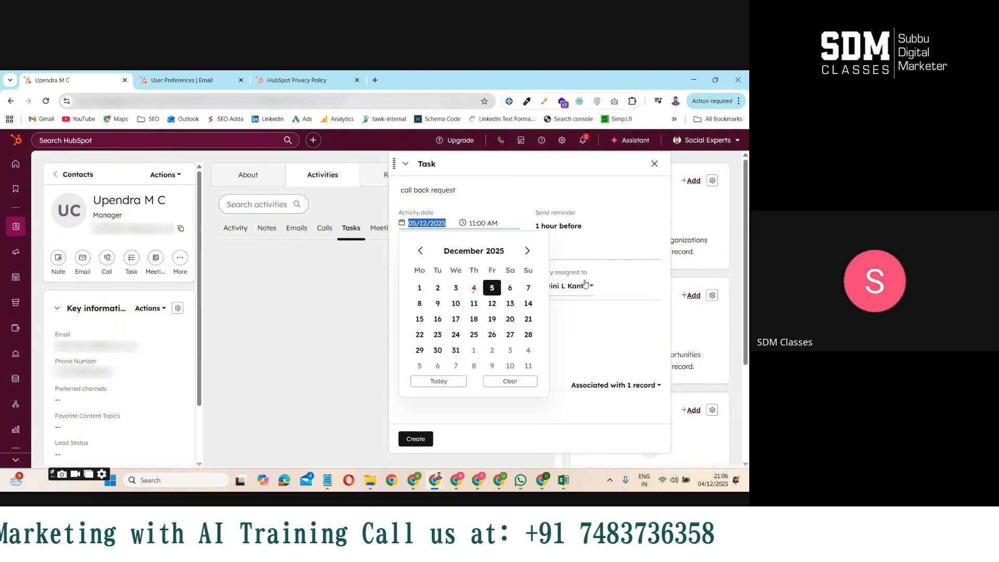
click(483, 224)
scroll(488, 312, down, 4)
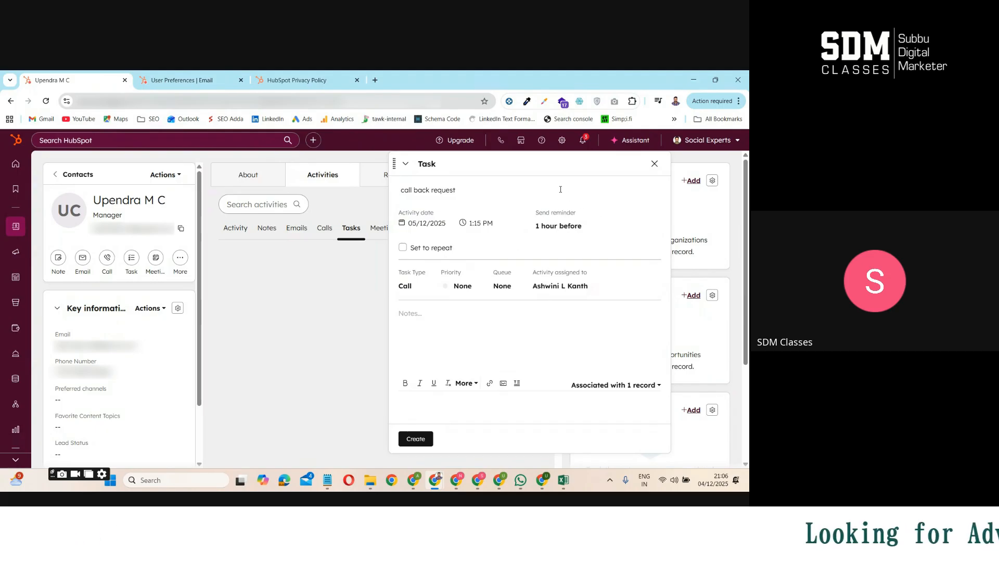
Step: Set the task reminder to 30 minutes before
click(565, 231)
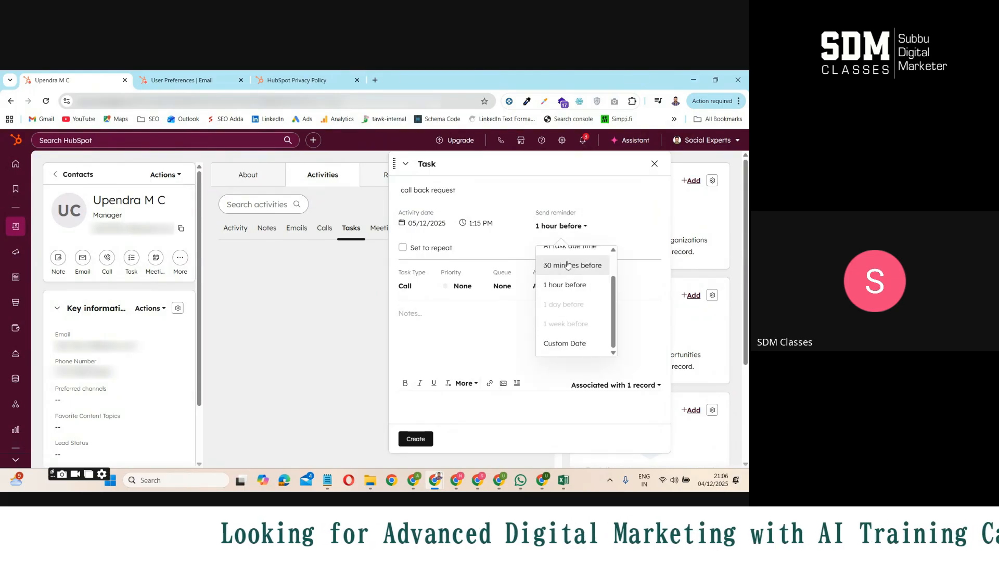
scroll(567, 265, up, 1)
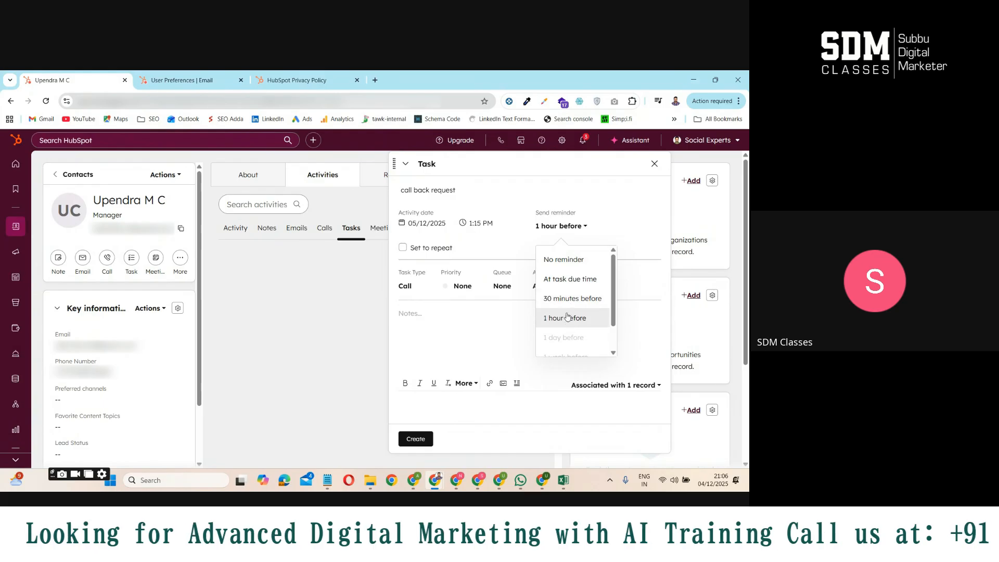
click(571, 298)
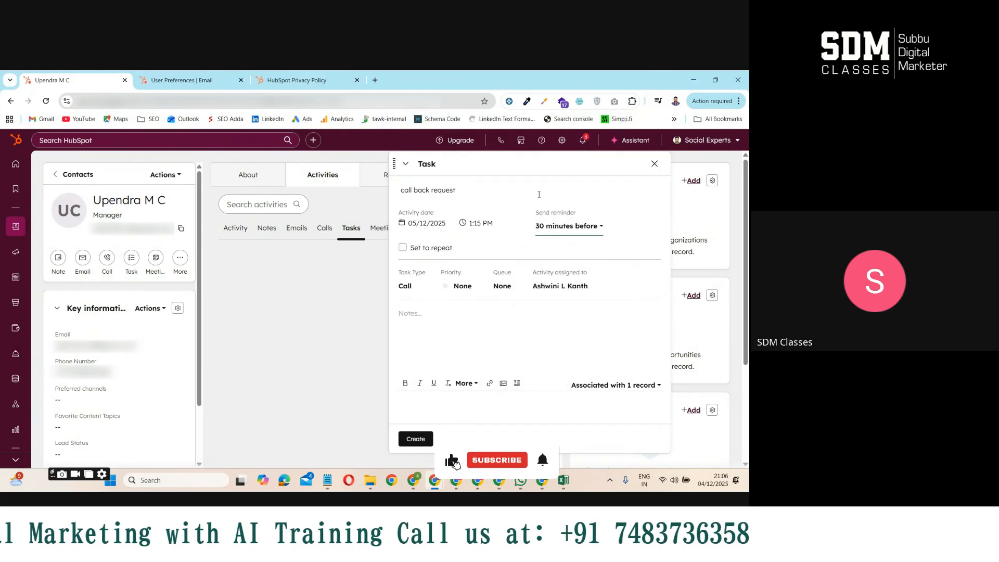
Step: Add the task note "want to discuss about pricing part" and create the task
click(523, 322)
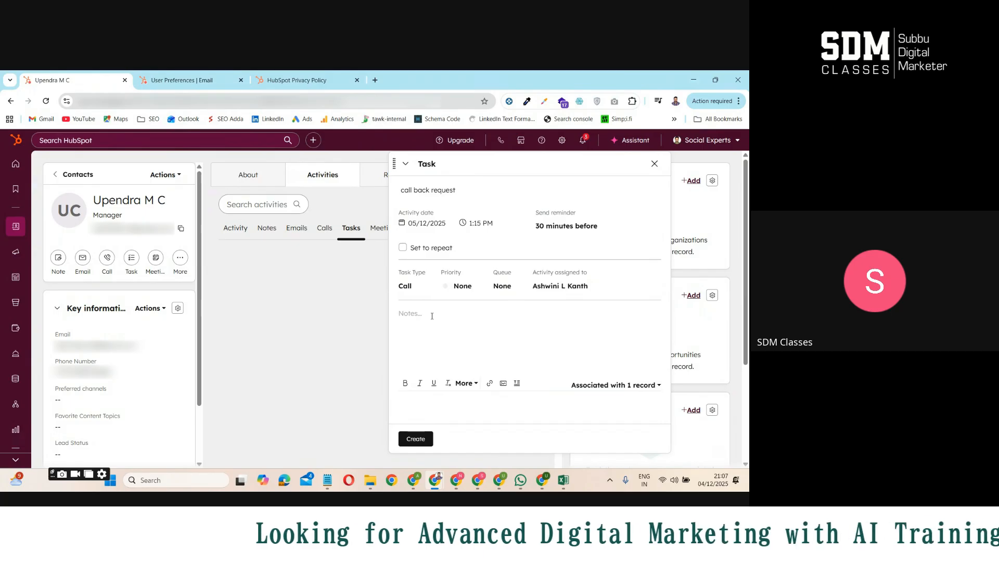
text(w)
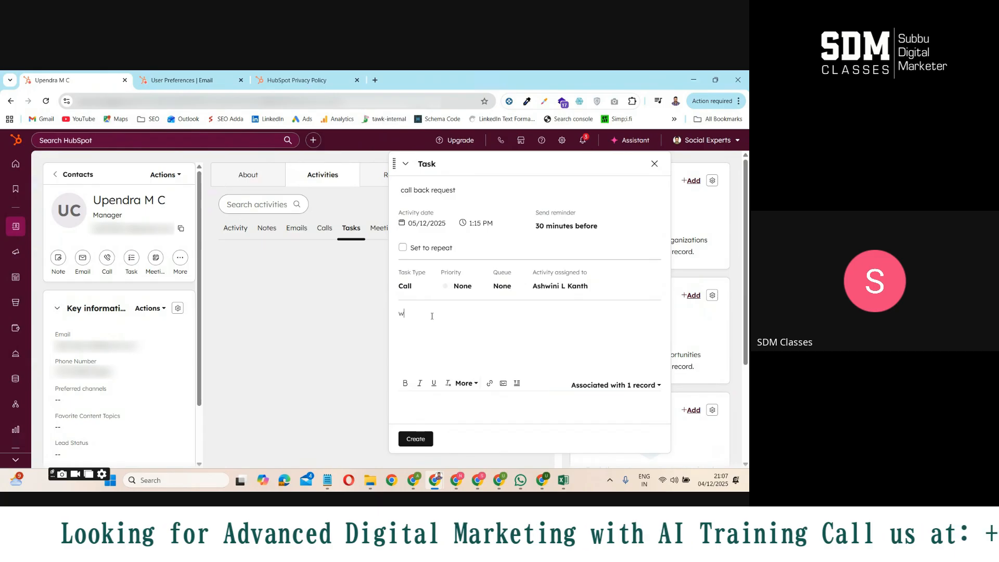
text(ant to )
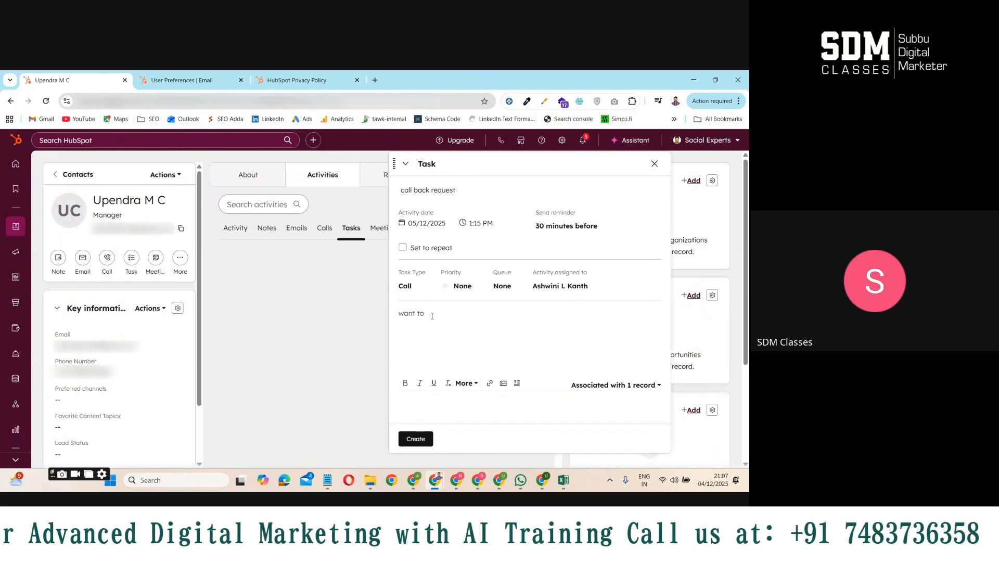
text(dis)
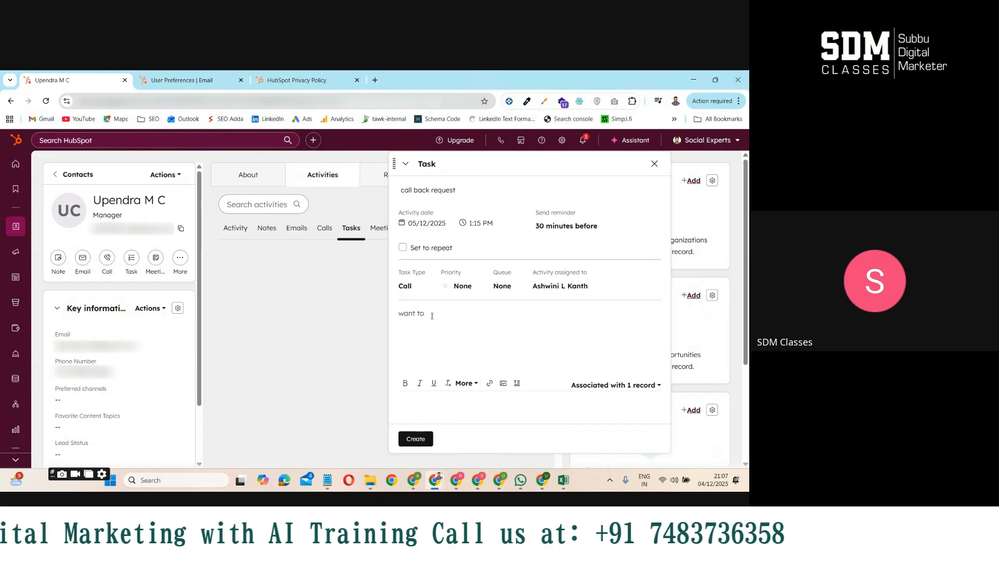
text(cuss about pricing part)
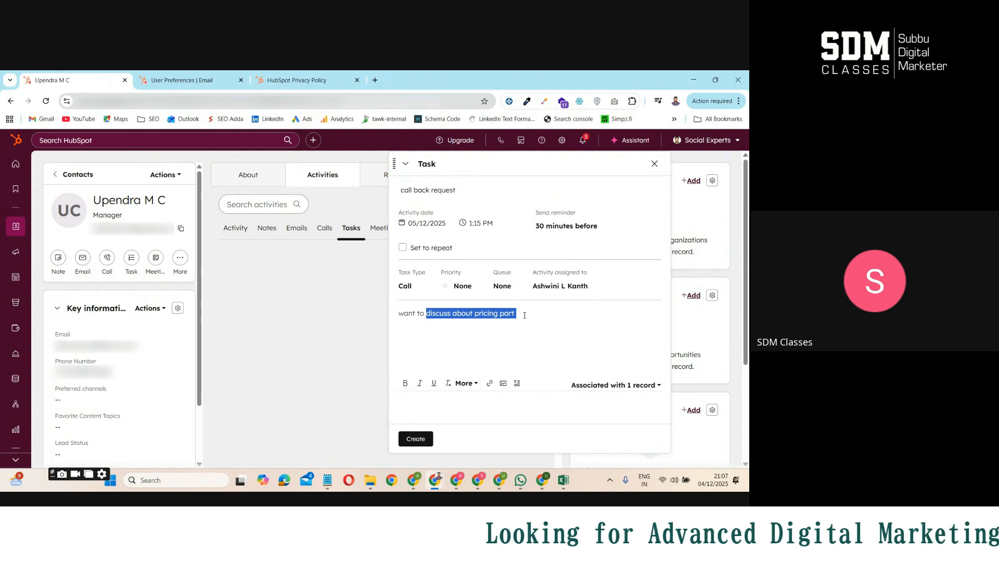
click(469, 316)
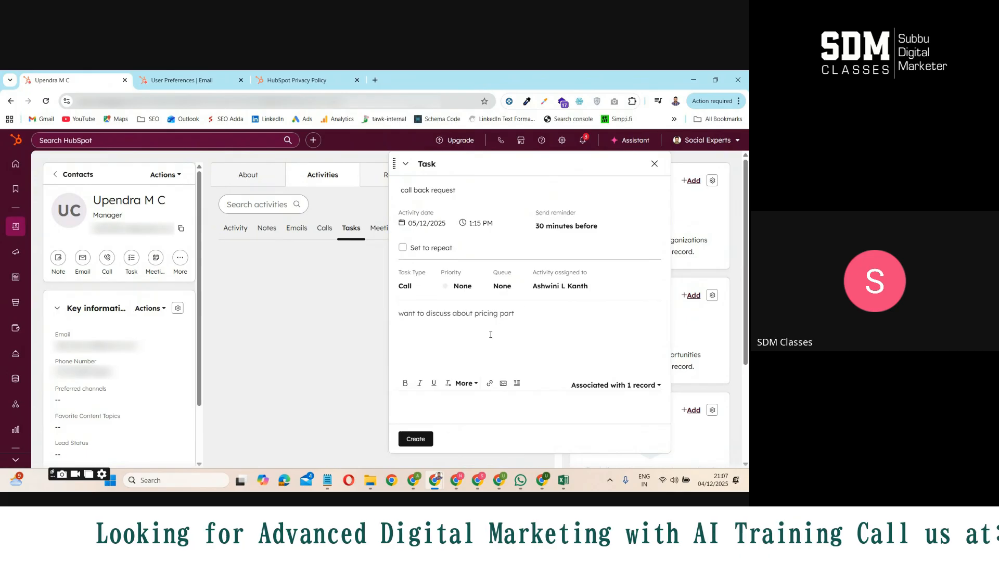
drag(530, 312, 472, 315)
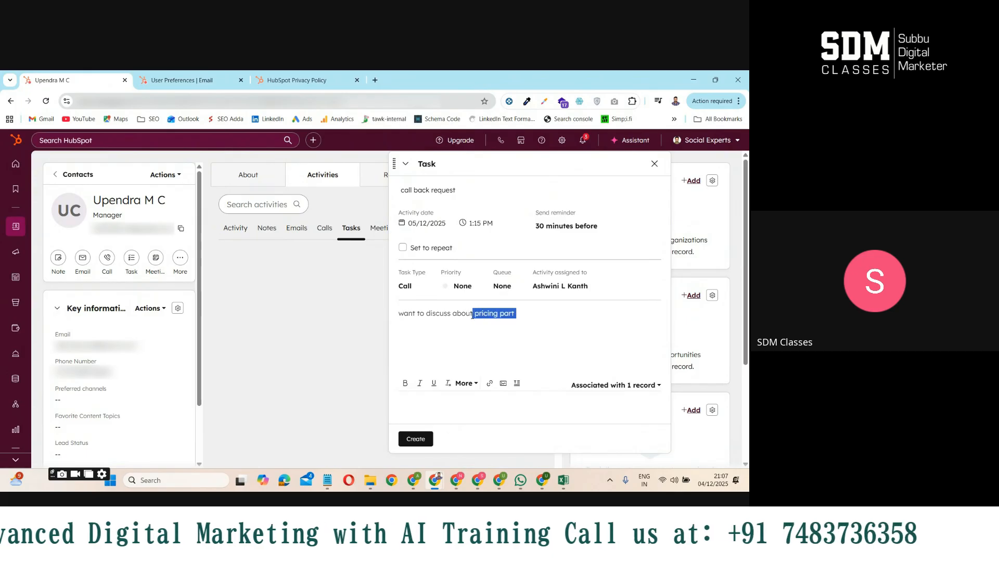
click(418, 439)
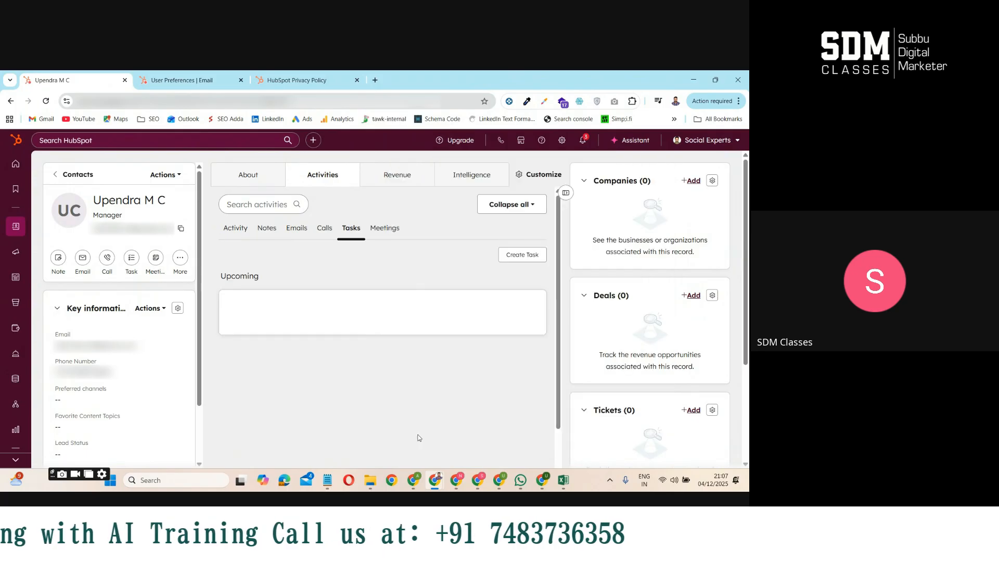
Step: Start scheduling a meeting with the contact for Friday 5 December from 1:00 PM to 1:30 PM
click(390, 229)
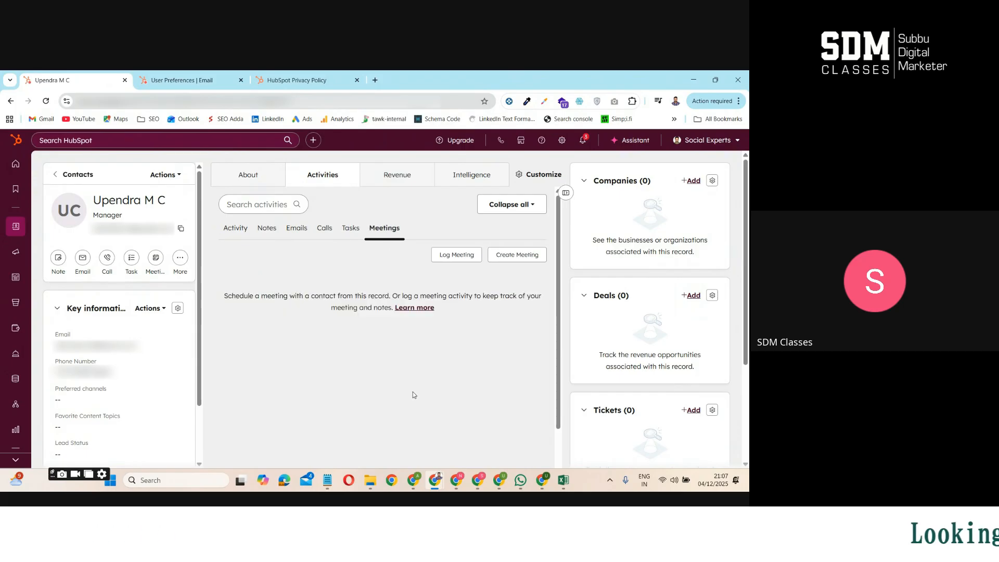
click(522, 255)
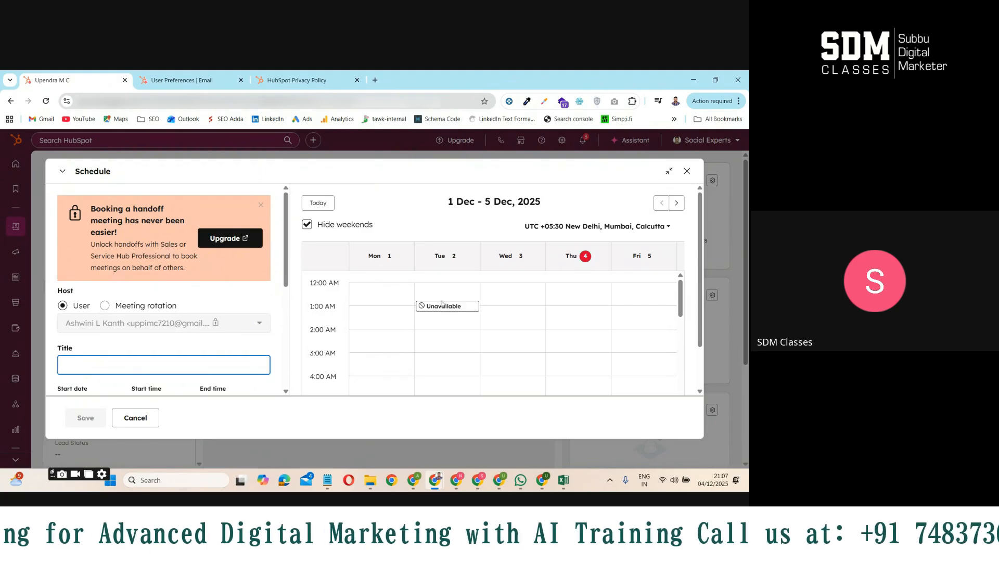
scroll(638, 329, down, 8)
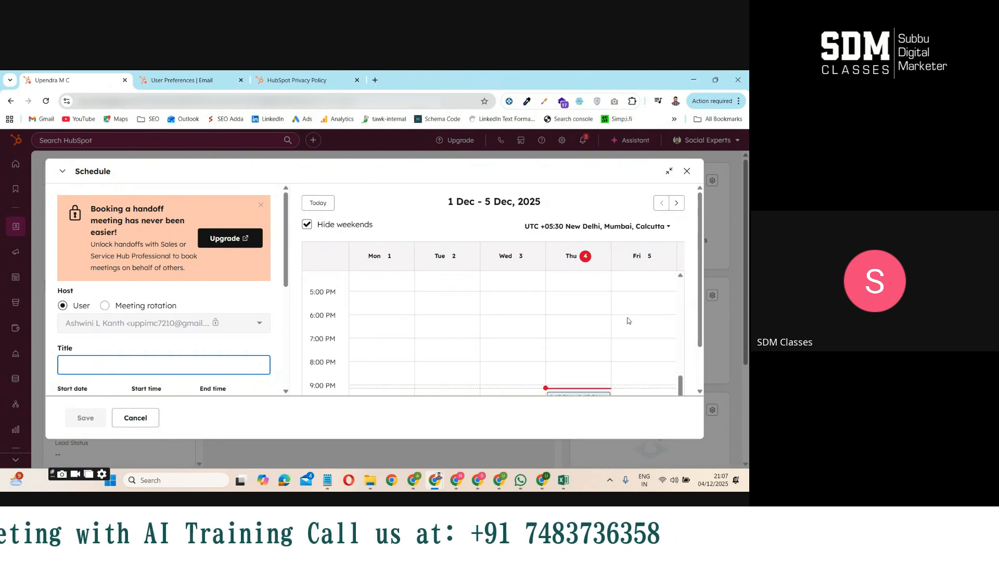
scroll(627, 321, down, 1)
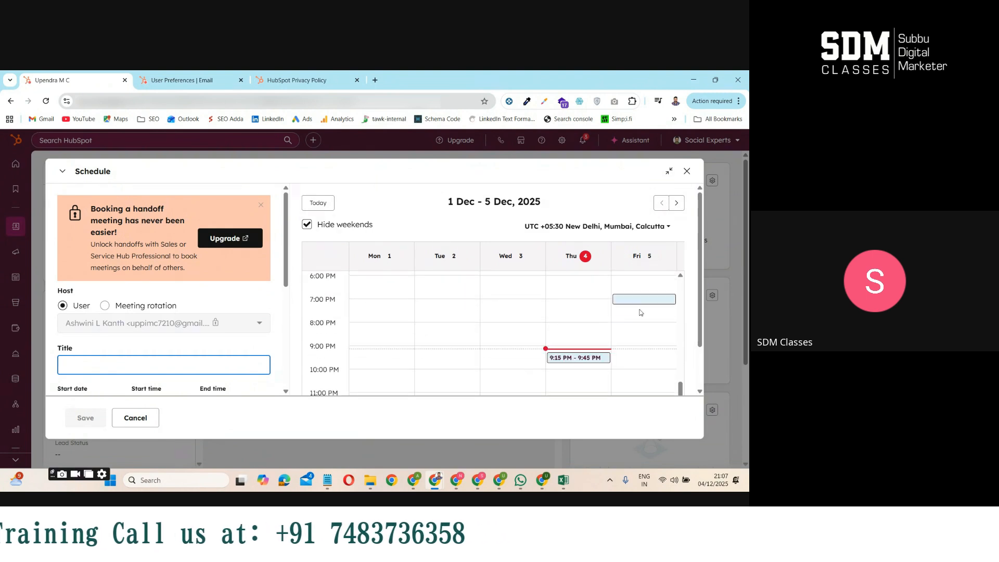
scroll(638, 313, up, 5)
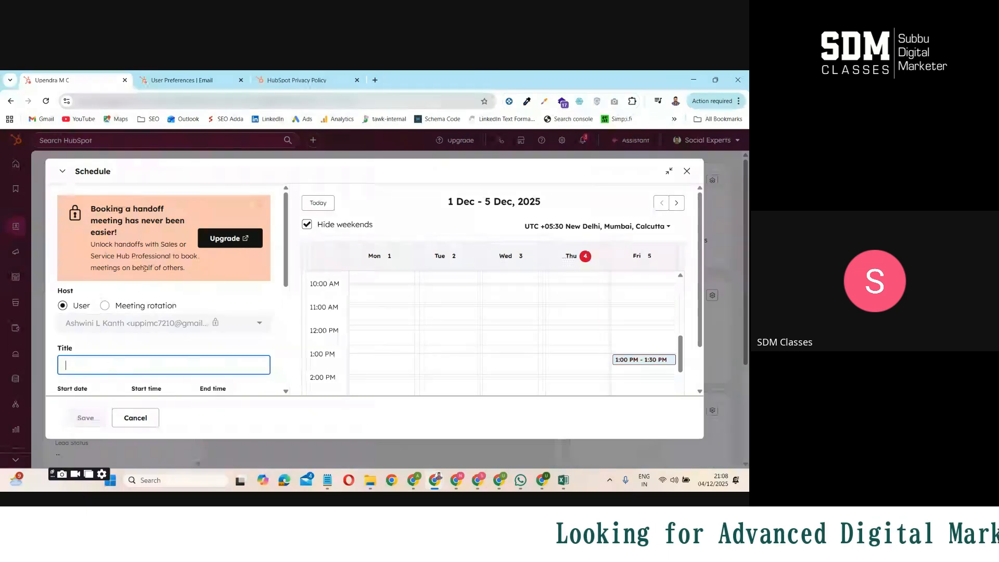
Step: Title the meeting "Product discussion" and check its attendee list
scroll(234, 291, down, 2)
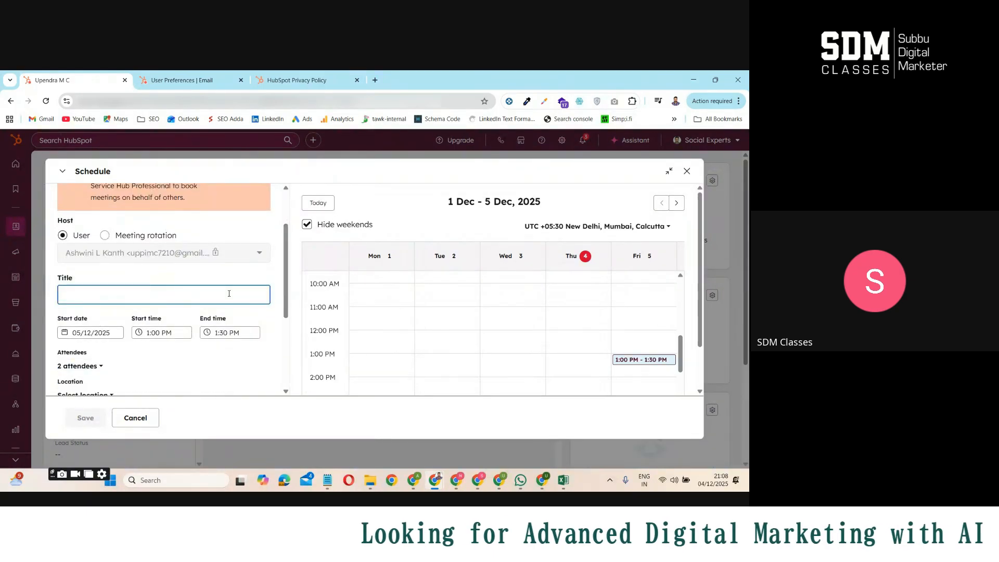
text(Prod)
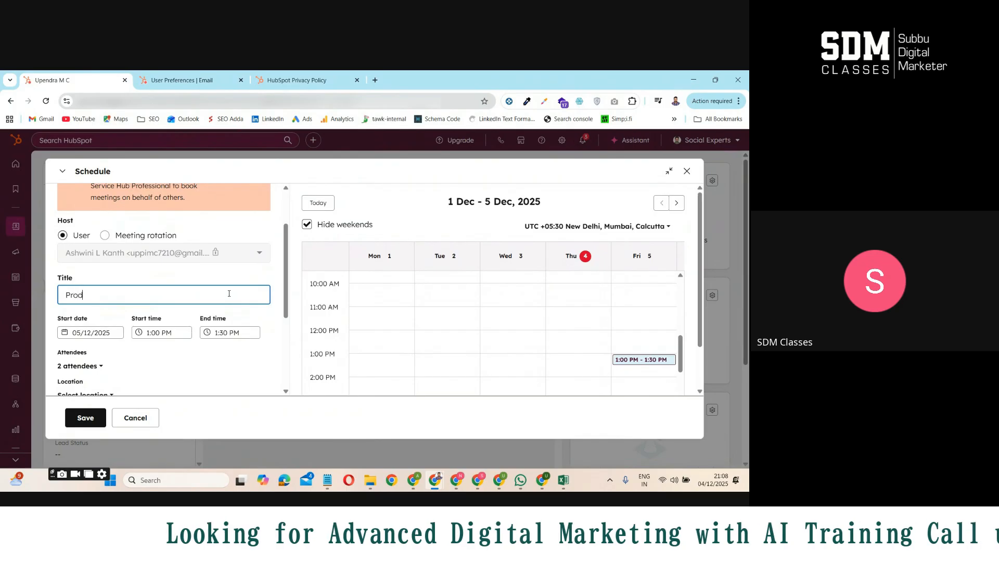
text(uct )
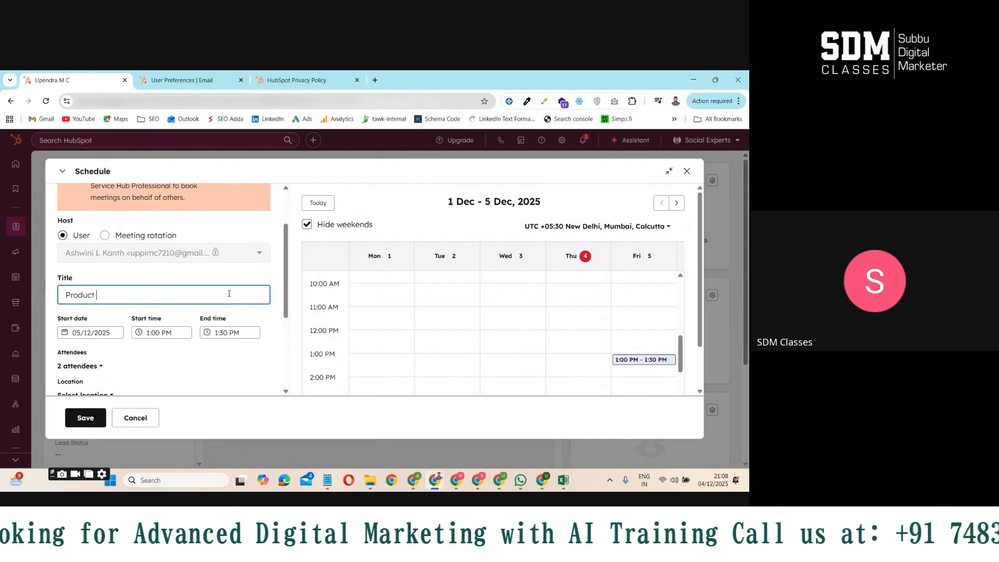
text(discussion)
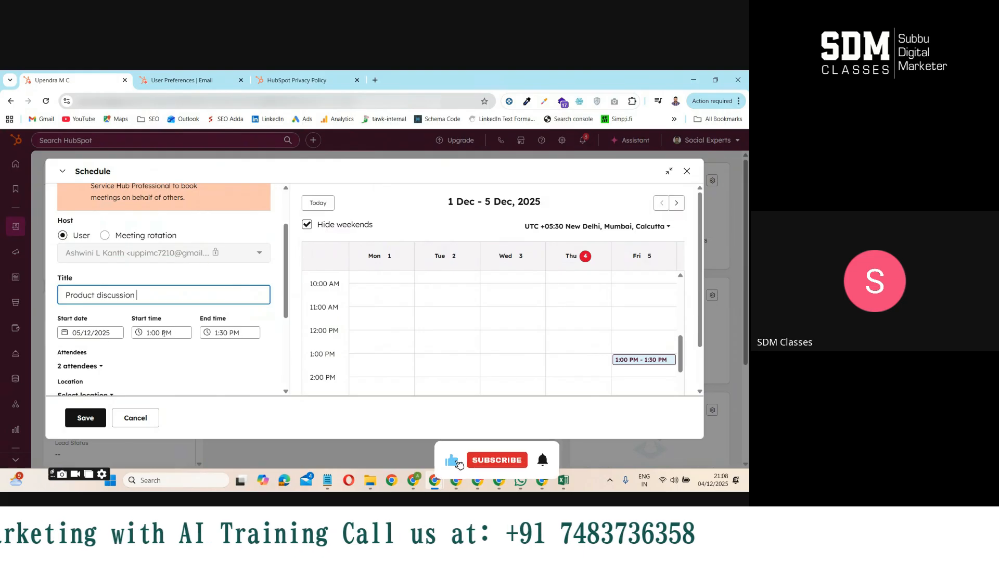
scroll(125, 354, down, 3)
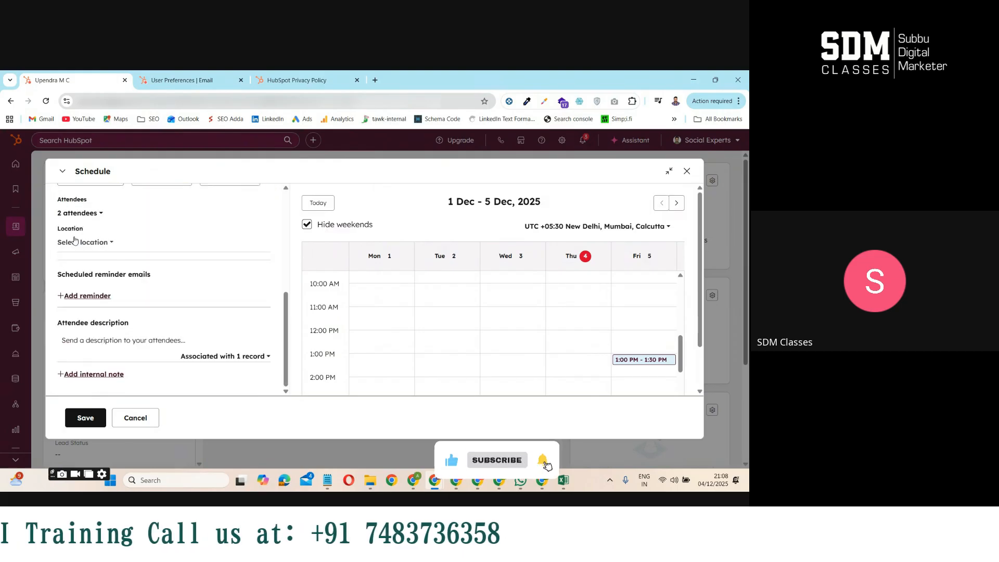
click(96, 215)
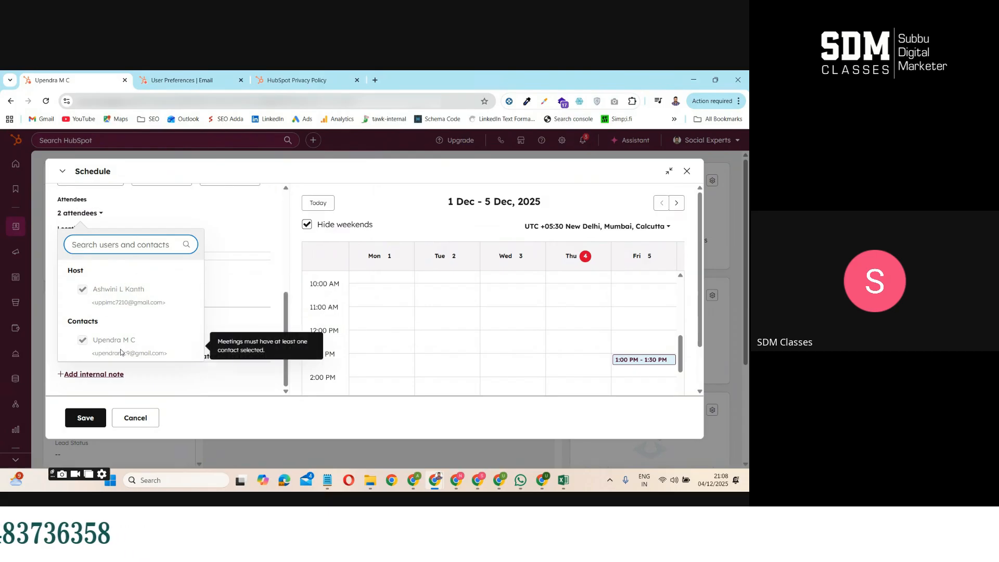
click(247, 269)
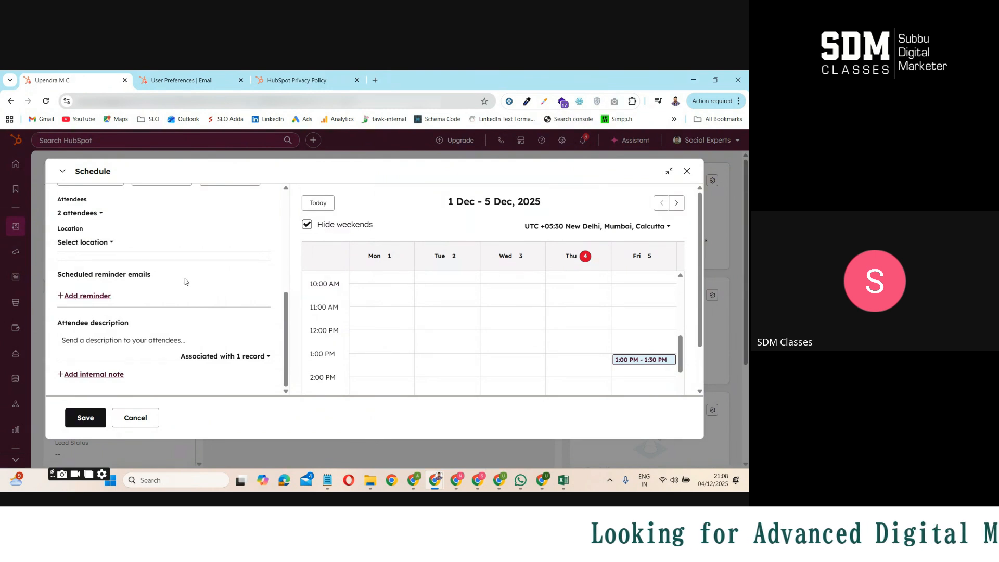
scroll(185, 281, up, 2)
scroll(179, 297, down, 2)
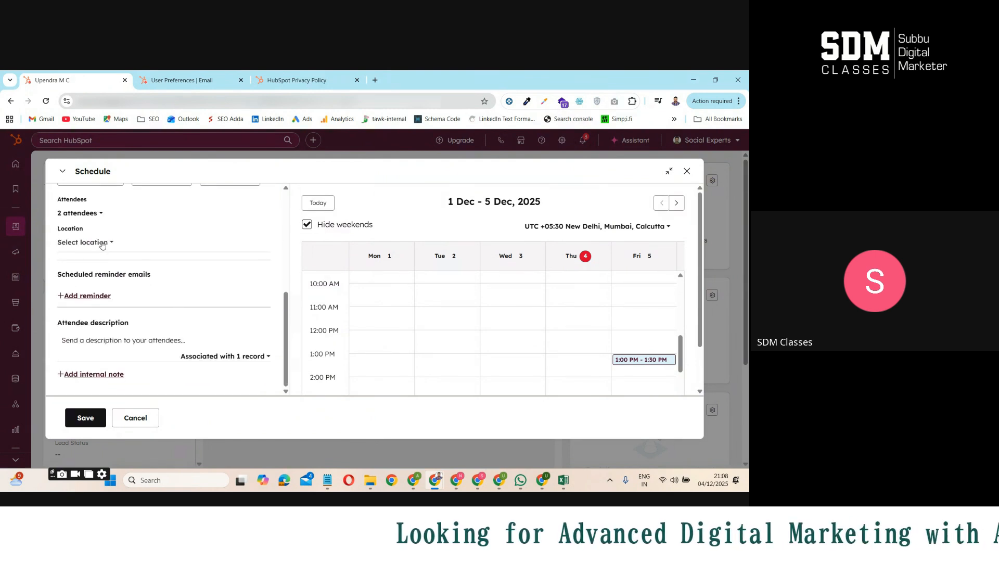
Step: Add a reminder email 1 hour before the meeting for its attendees and save the meeting
click(79, 213)
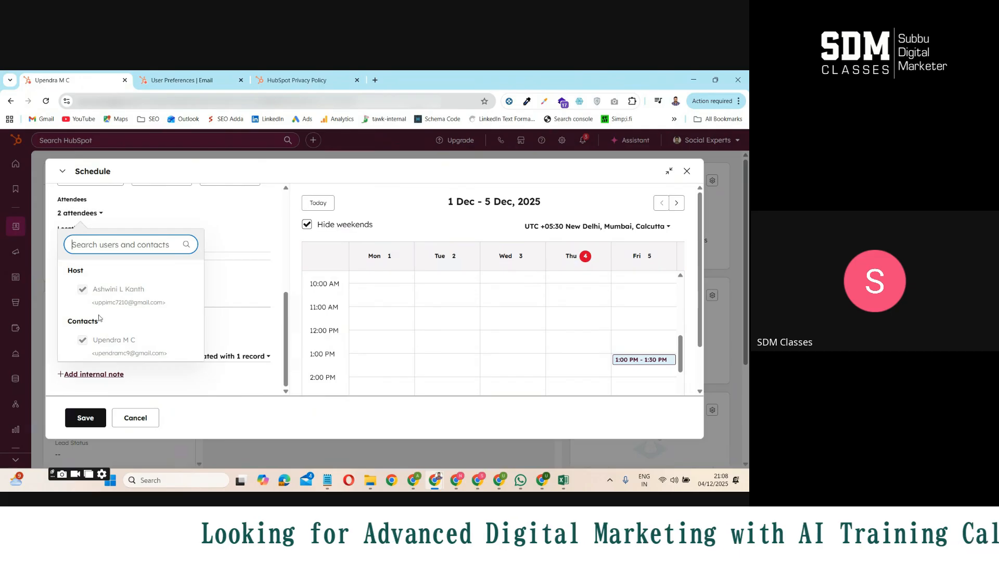
click(236, 216)
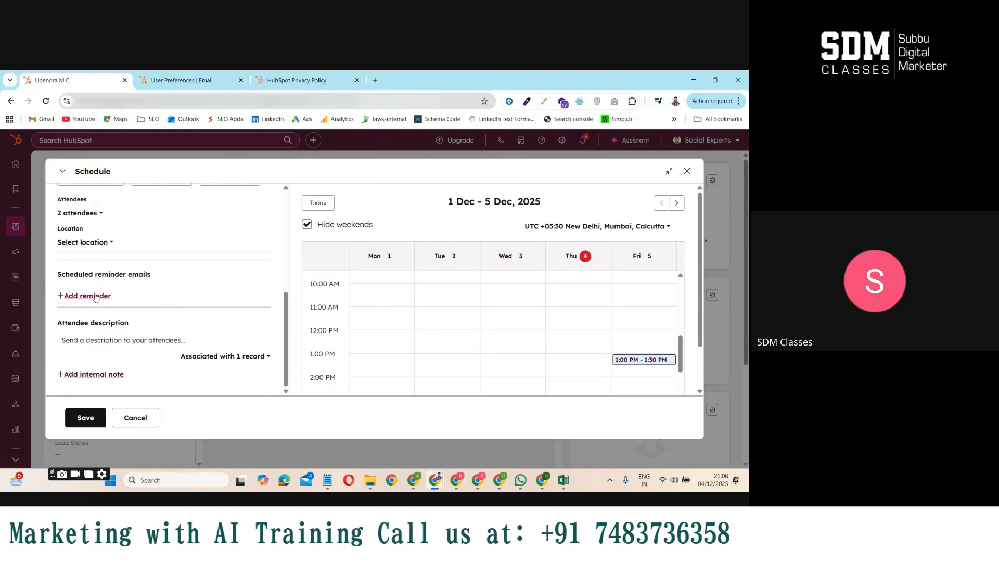
click(95, 296)
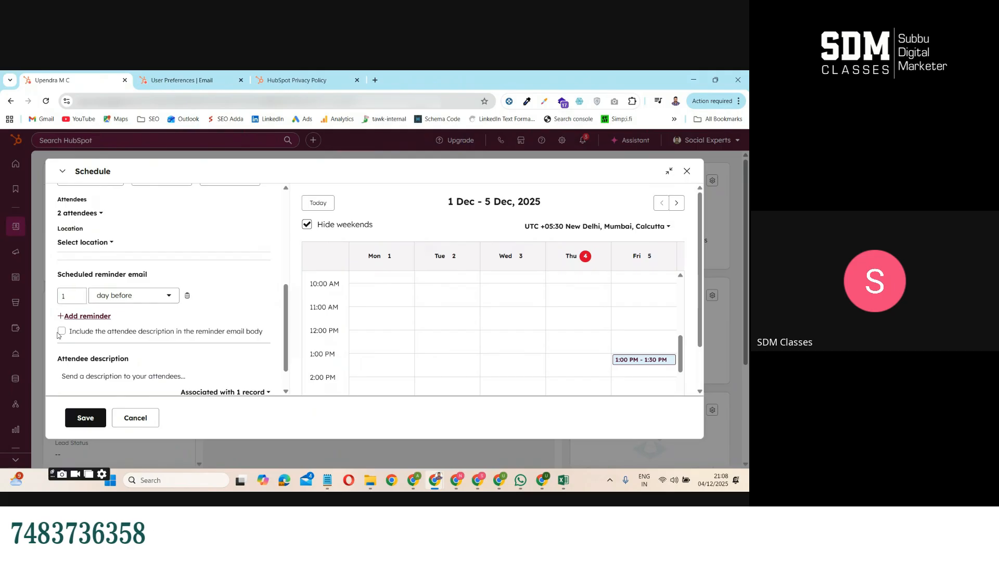
click(135, 297)
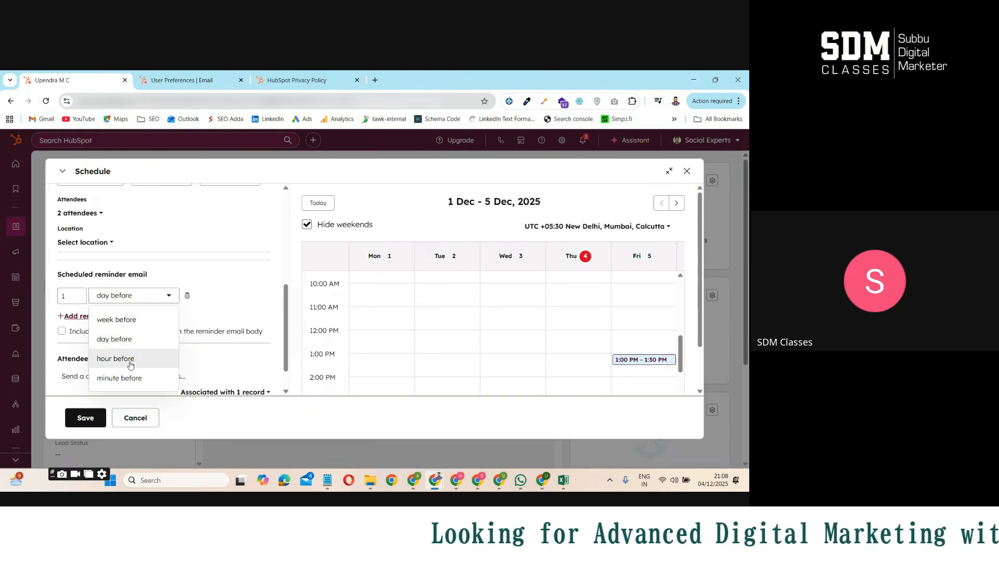
click(134, 360)
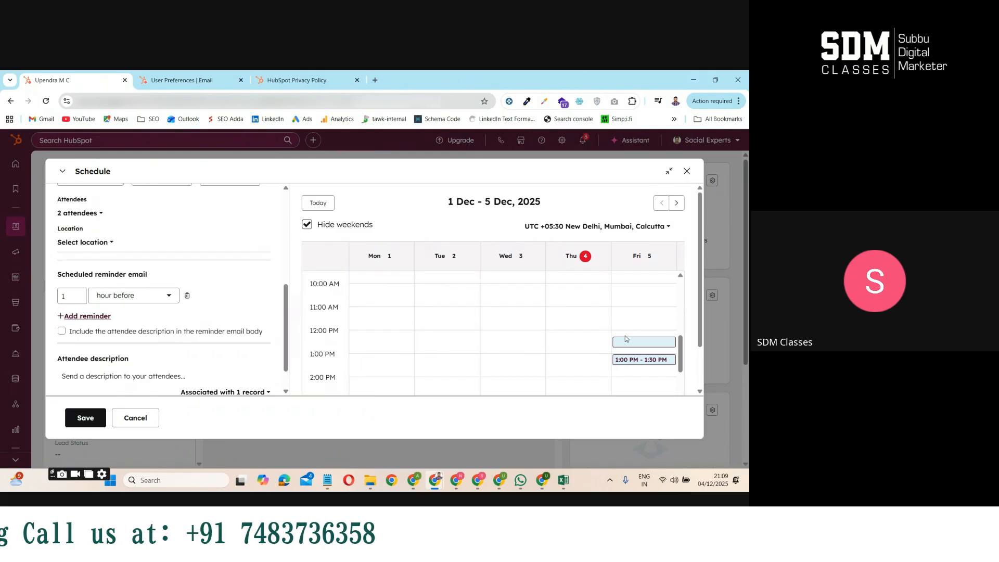
scroll(125, 368, down, 2)
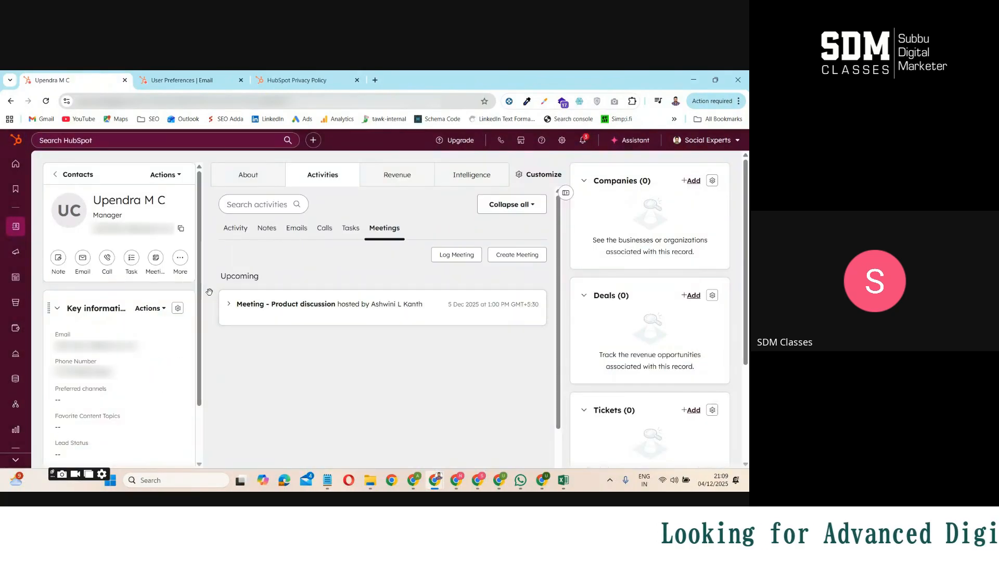
Step: Expand the Product discussion meeting's details, and switch to the contact's Gmail inbox to read the meeting invitation
mouse_move(274, 308)
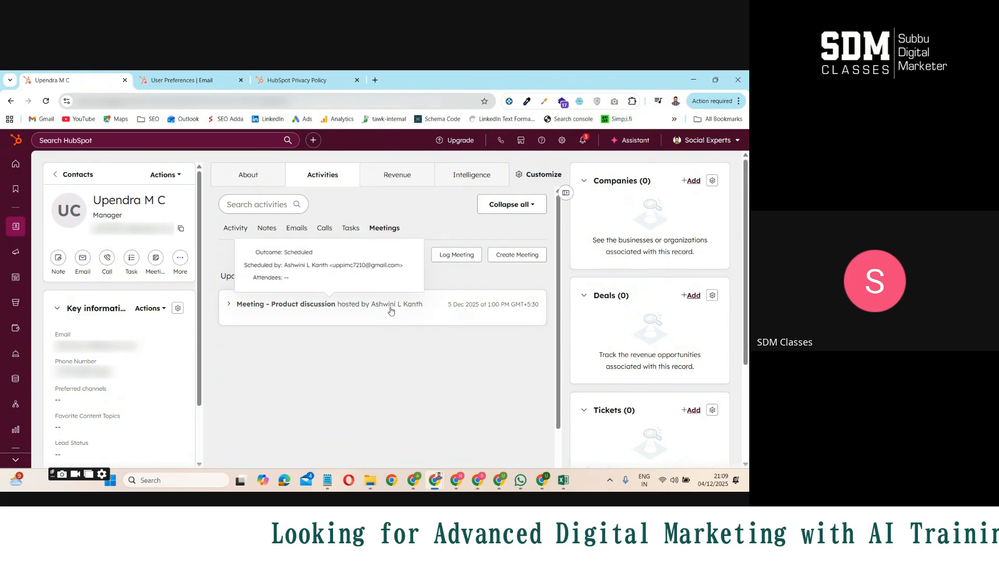
click(313, 305)
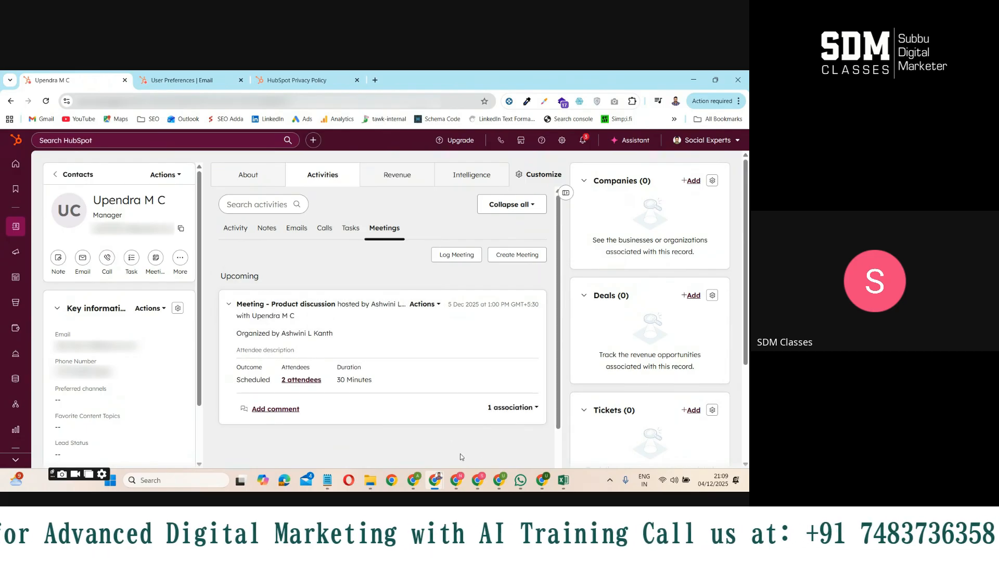
click(499, 479)
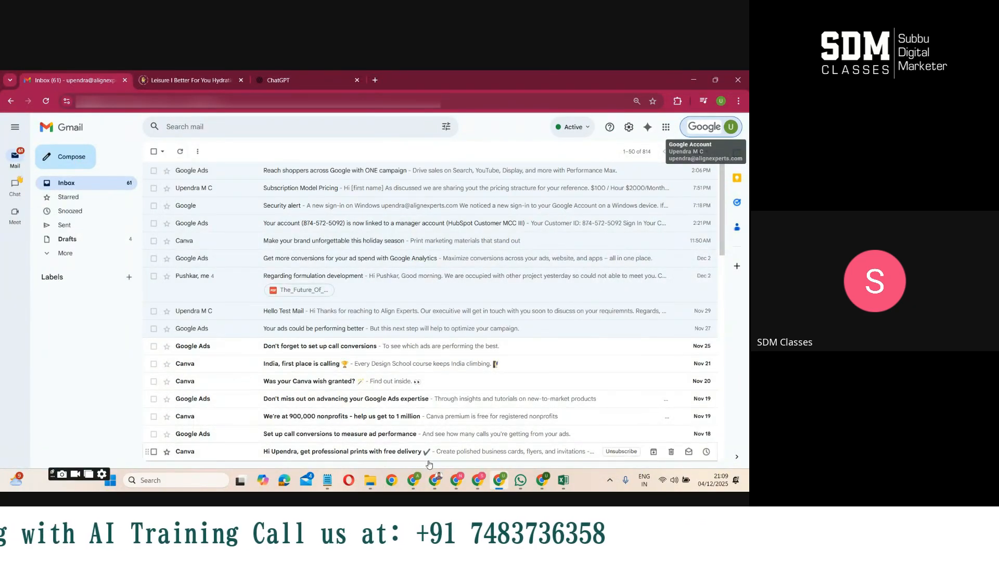
click(542, 480)
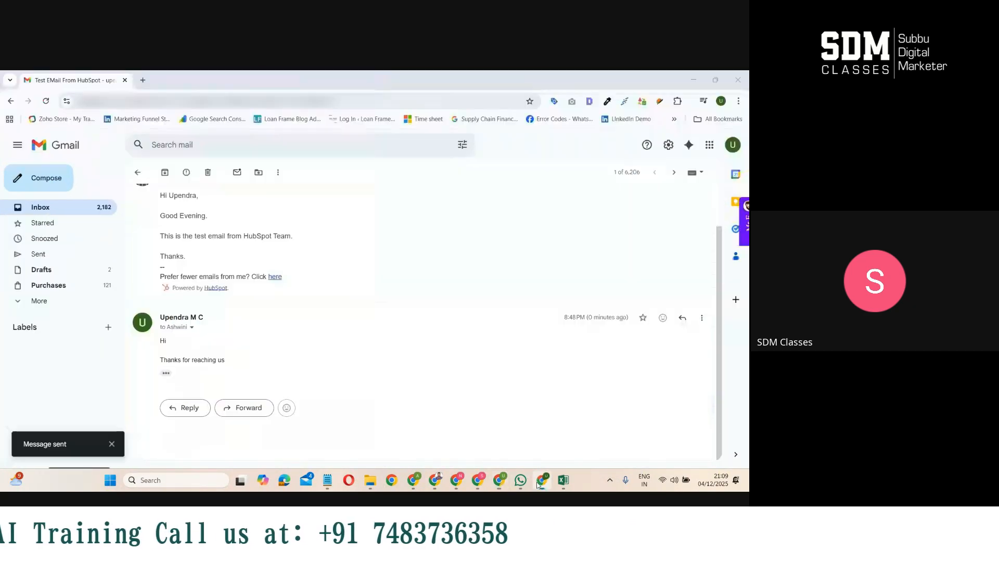
click(138, 172)
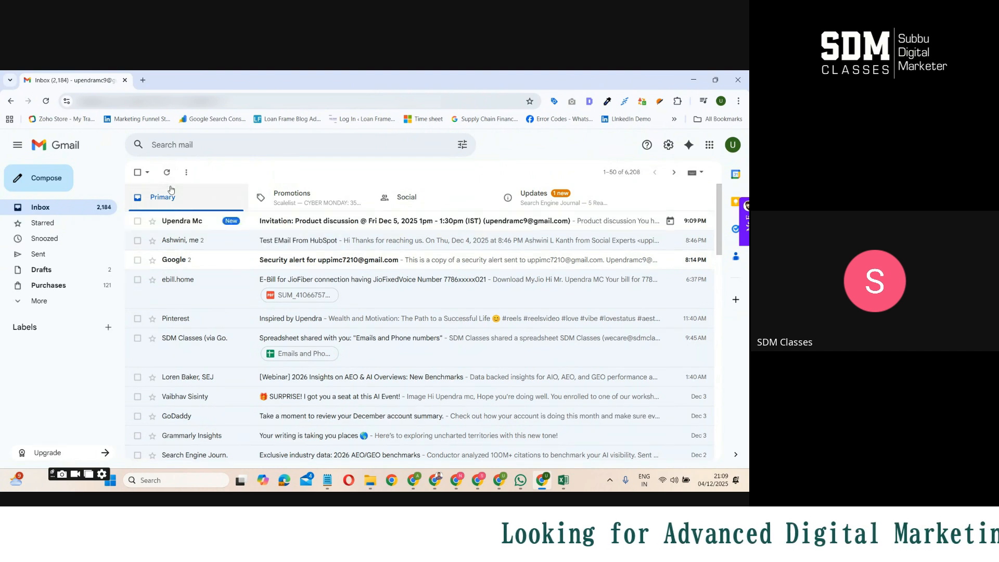
click(265, 226)
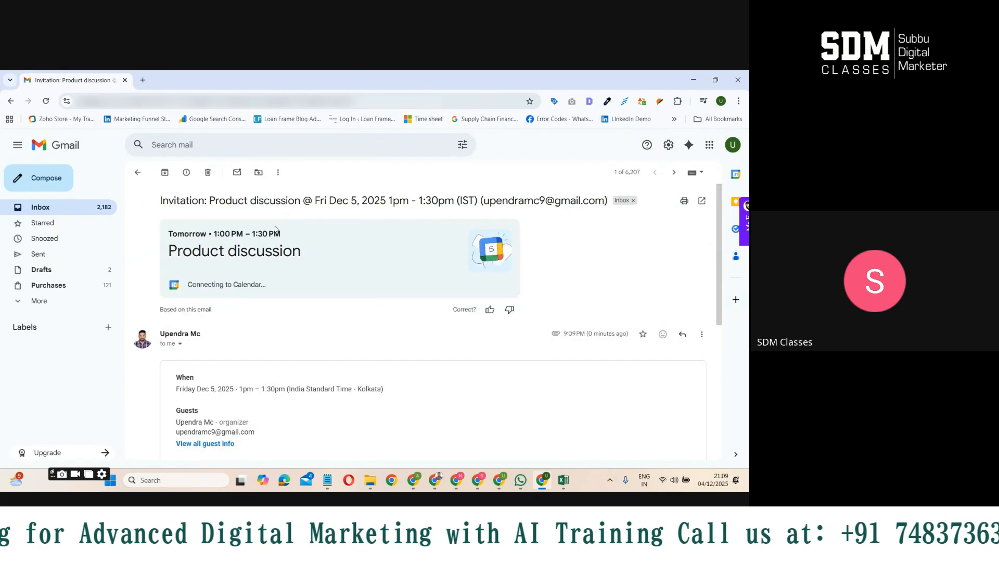
scroll(609, 278, down, 2)
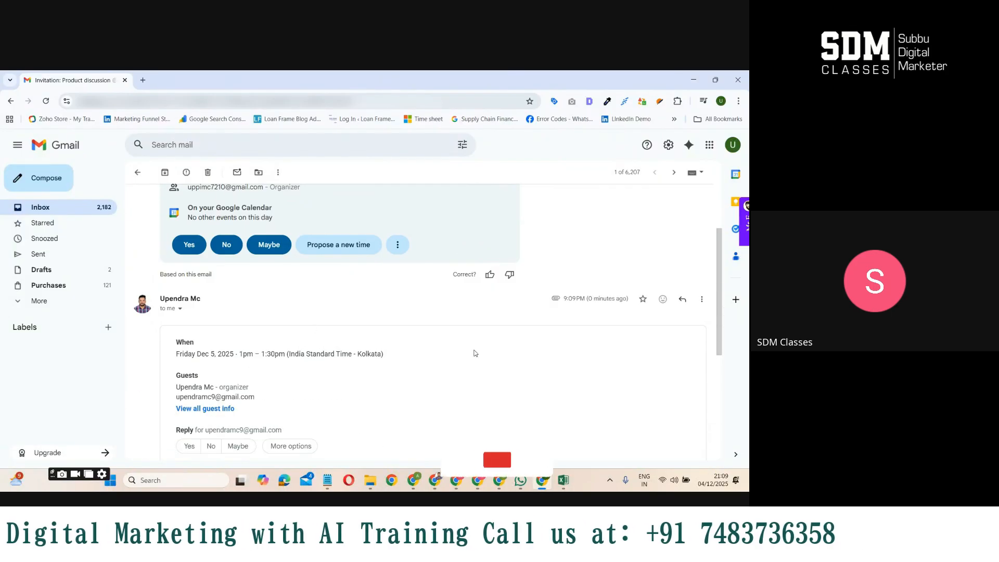
scroll(418, 241, up, 2)
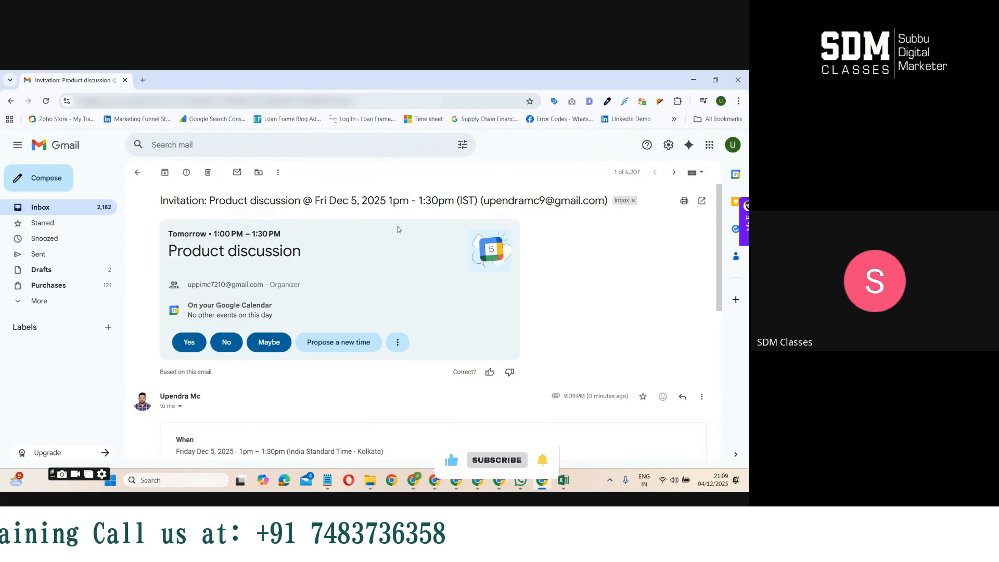
Step: Switch back to the contact's record in HubSpot and review its notes, emails and full activity timeline
key(alt+Tab)
key(alt+Tab)
key(Tab)
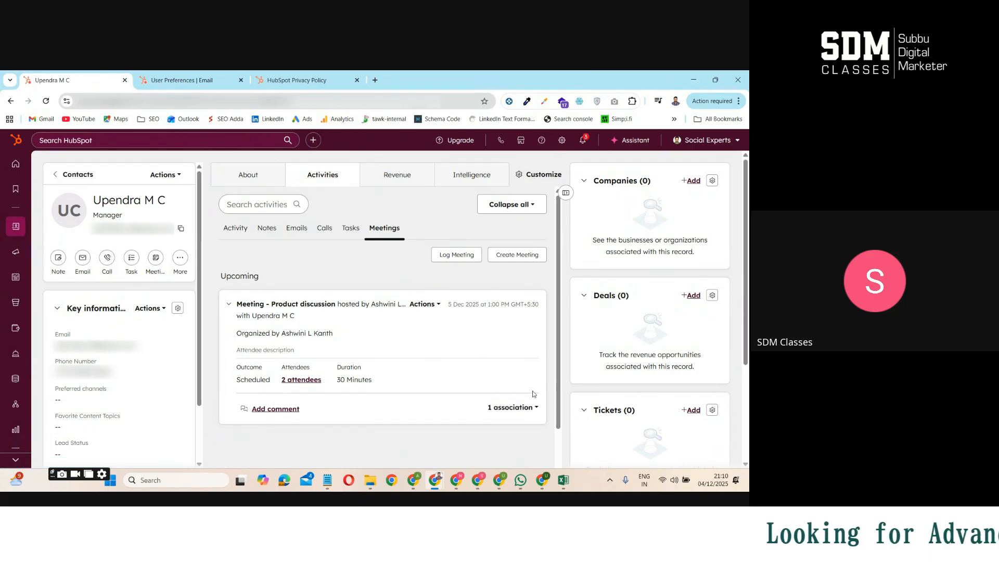
click(267, 228)
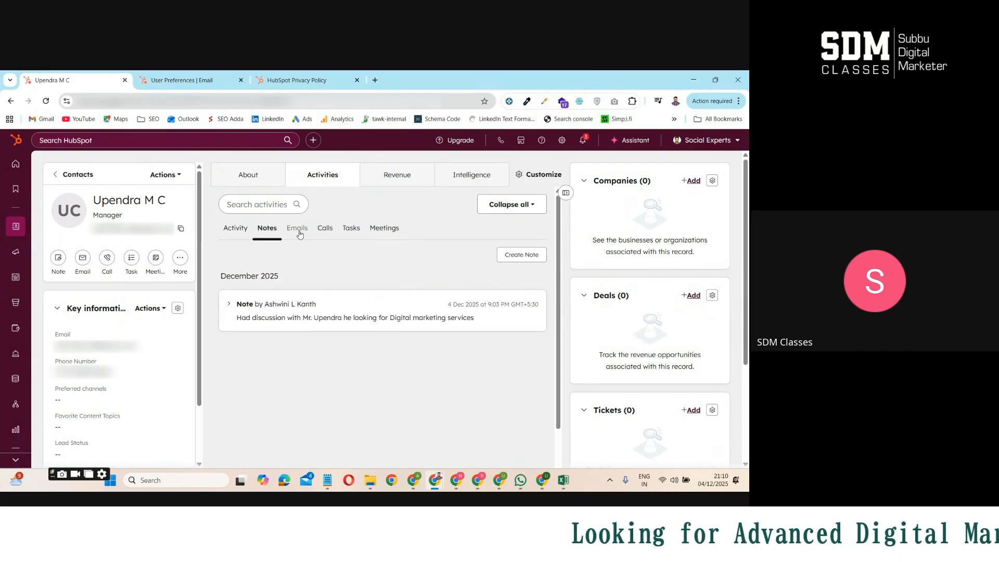
click(298, 230)
click(232, 235)
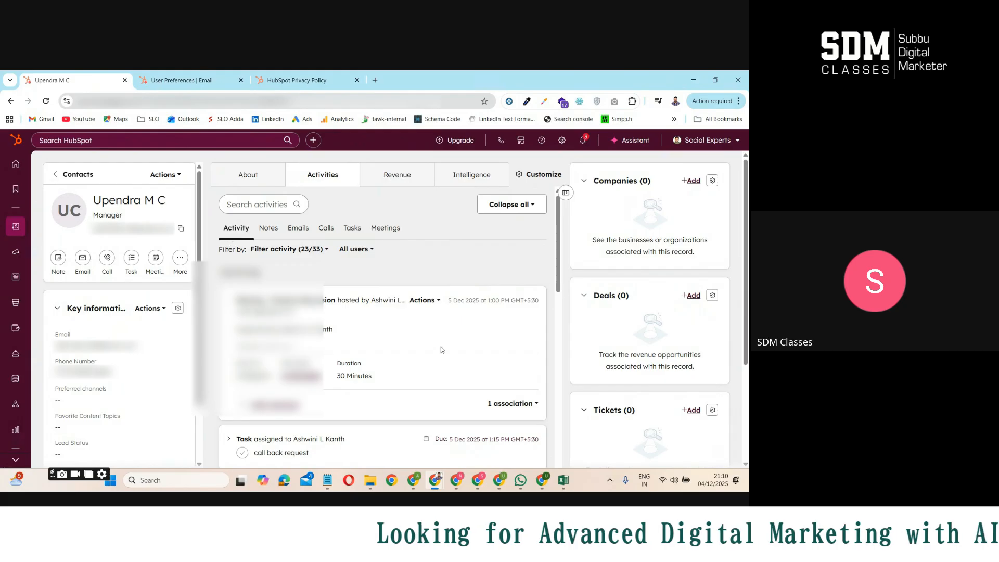
scroll(442, 347, down, 15)
scroll(441, 350, up, 4)
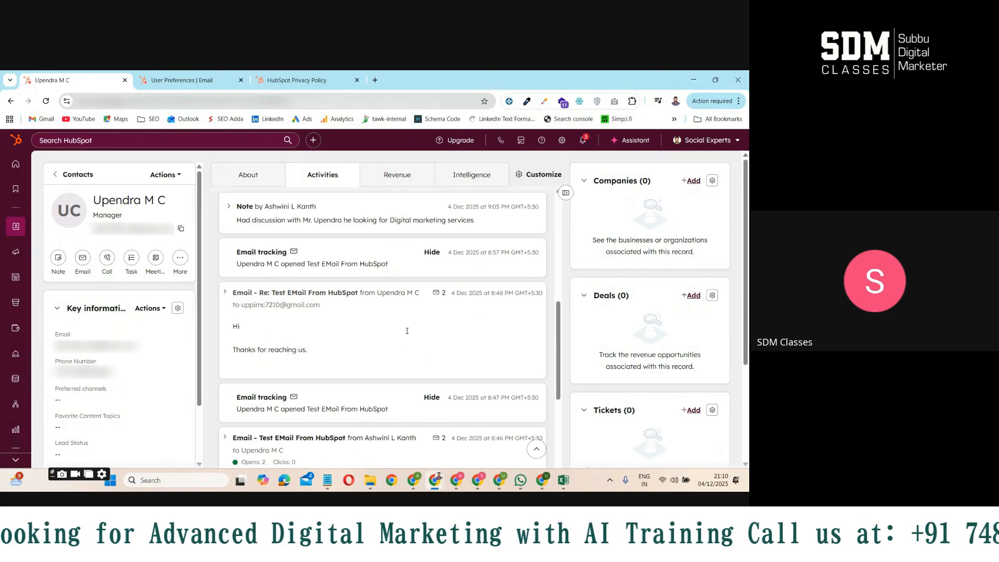
scroll(406, 331, up, 3)
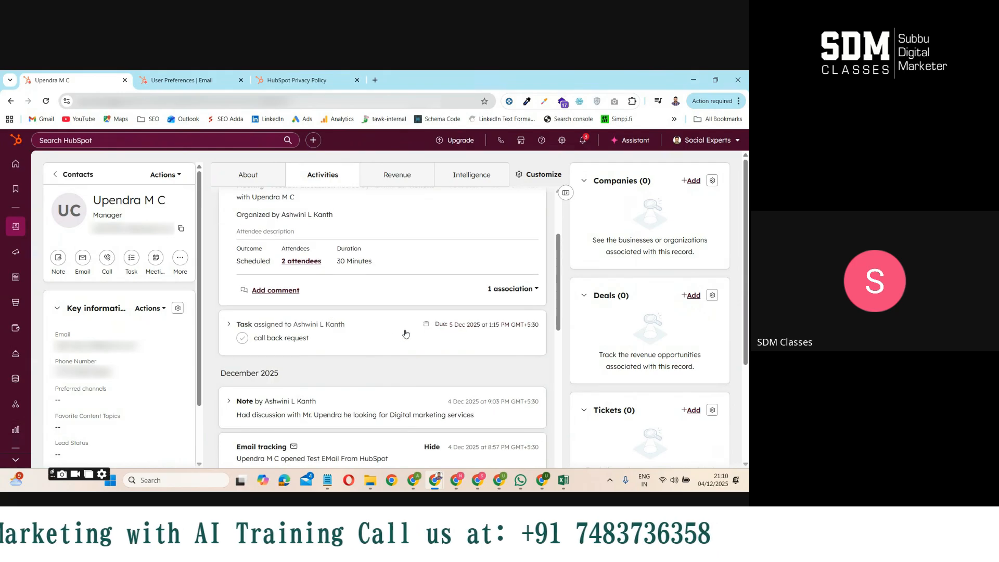
scroll(405, 333, up, 2)
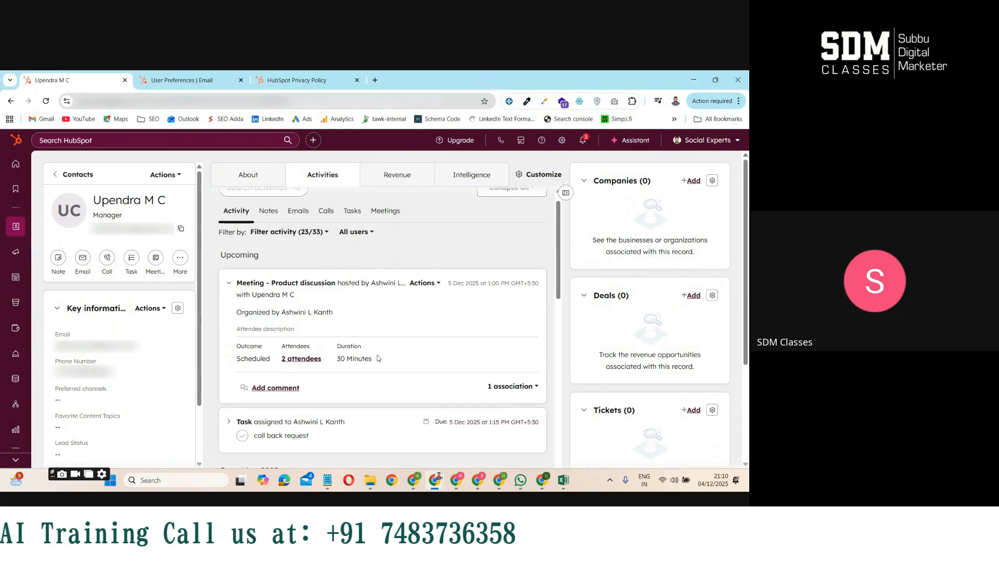